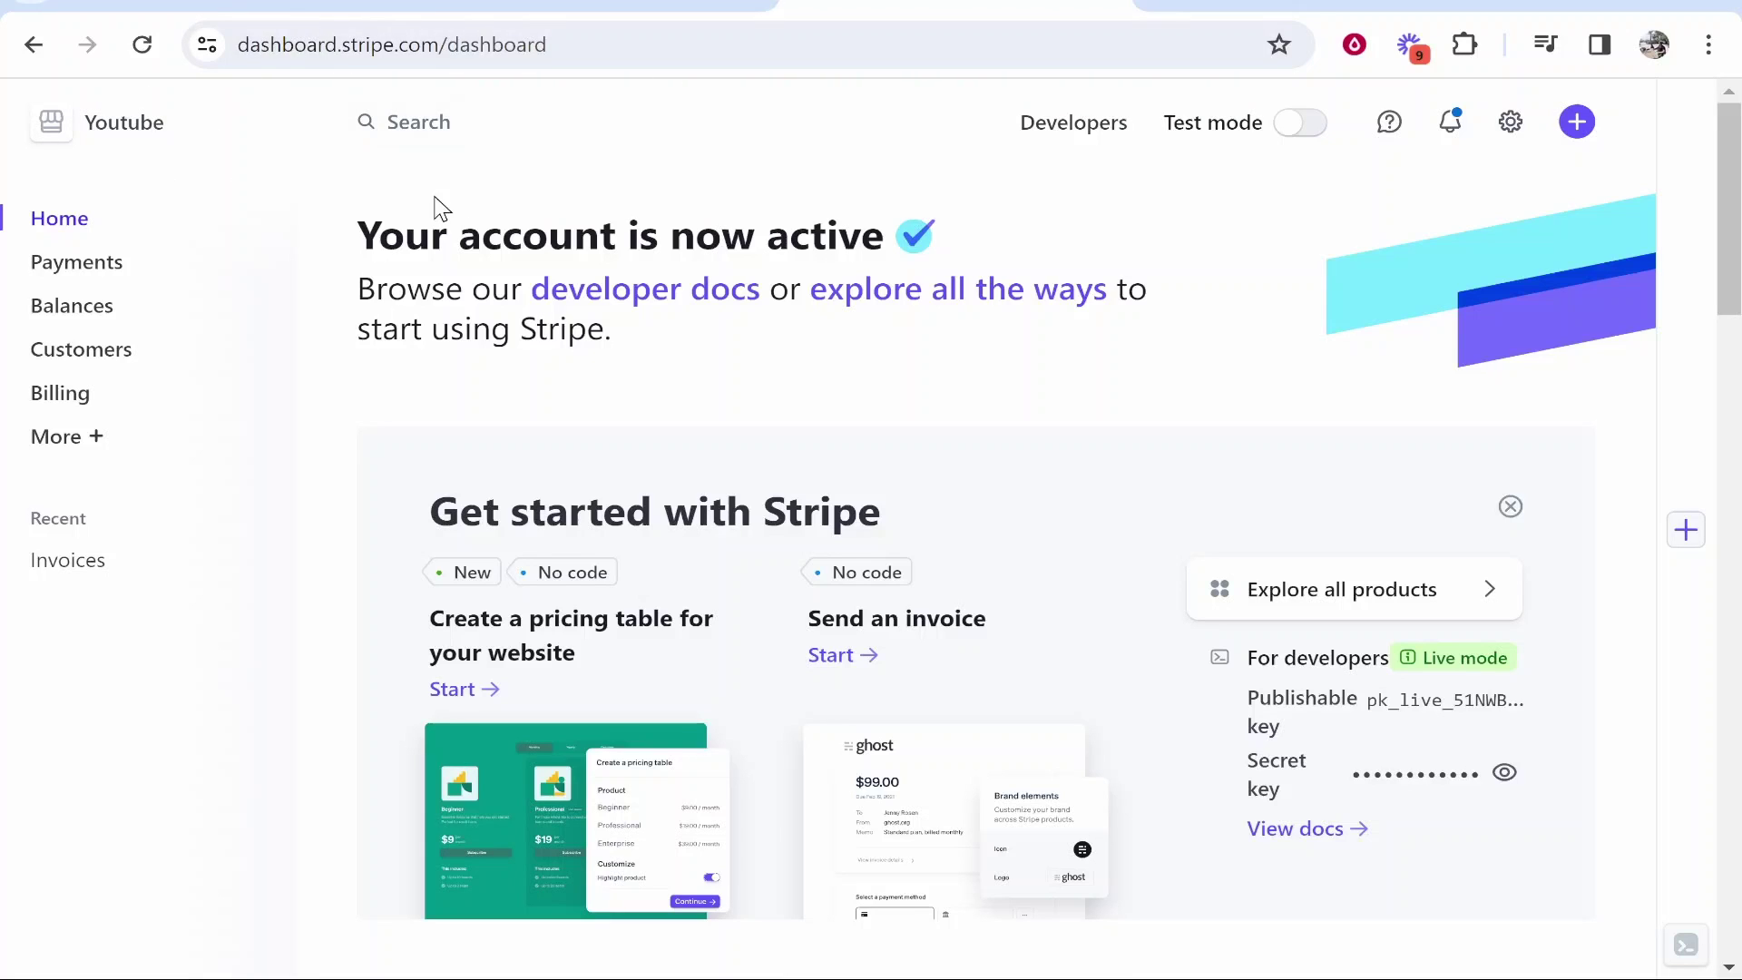
- Open the Invoices page from the More section of the sidebar and start a new invoice
click(50, 446)
click(453, 375)
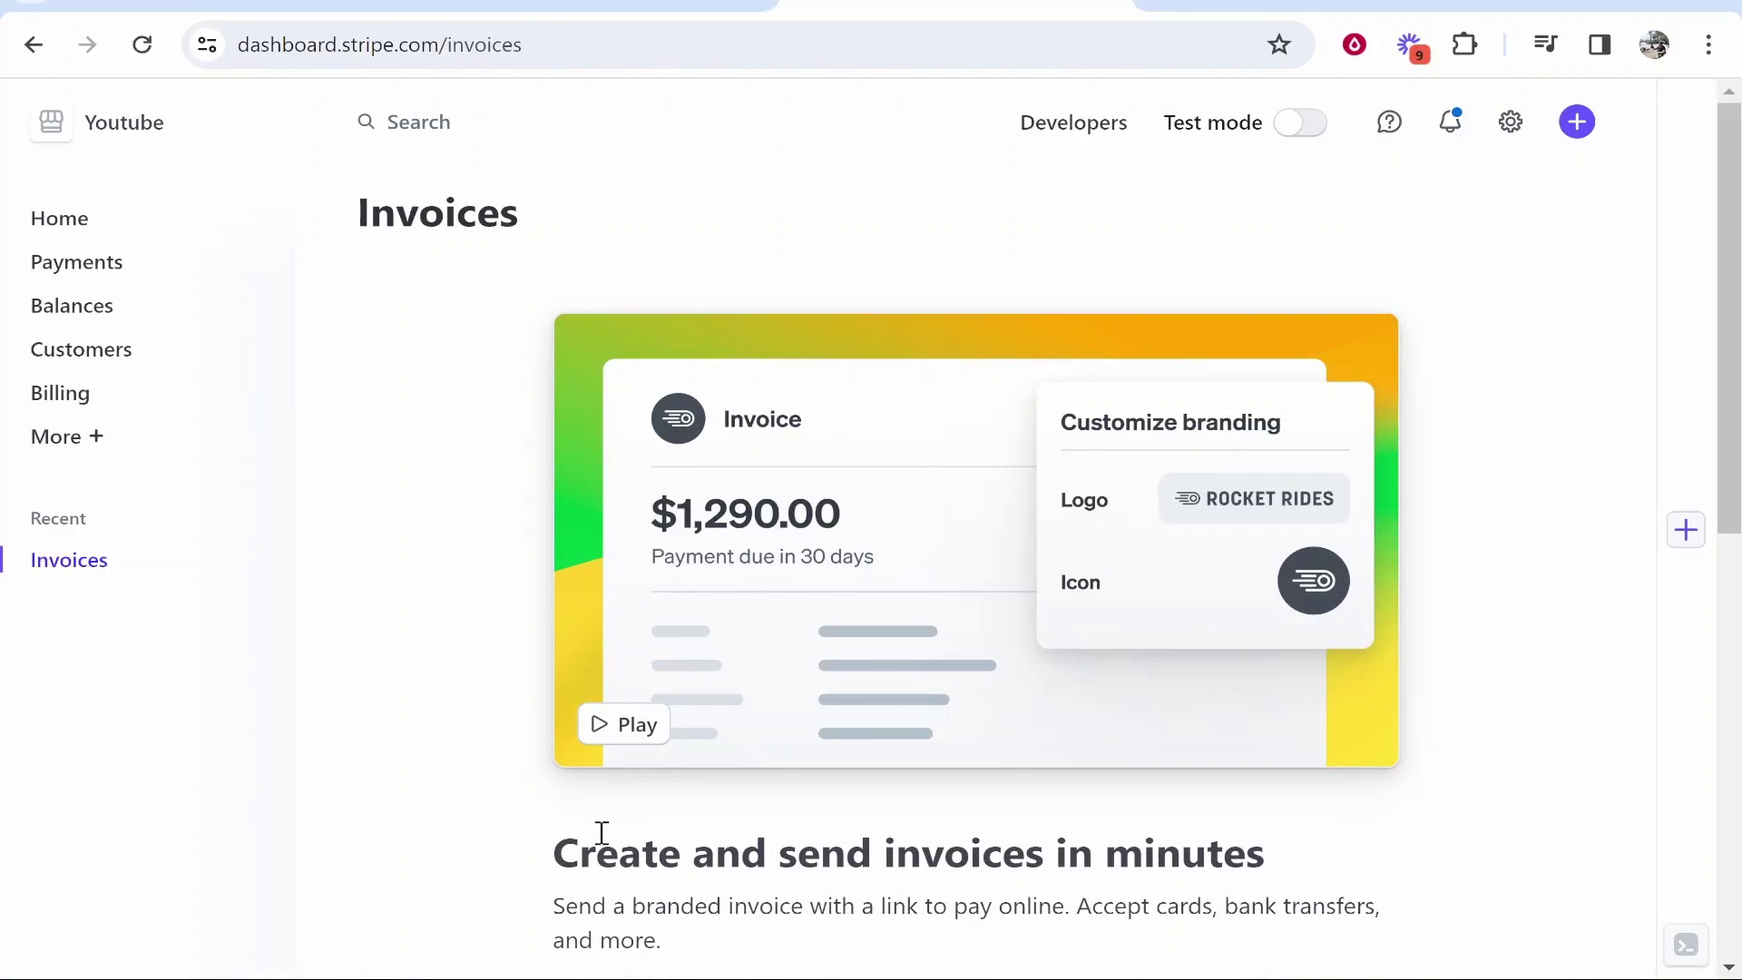
drag(548, 848, 1307, 879)
click(1315, 835)
- Add the customer's full name as a new customer and enter their e-mail address
scroll(1373, 739, down, 5)
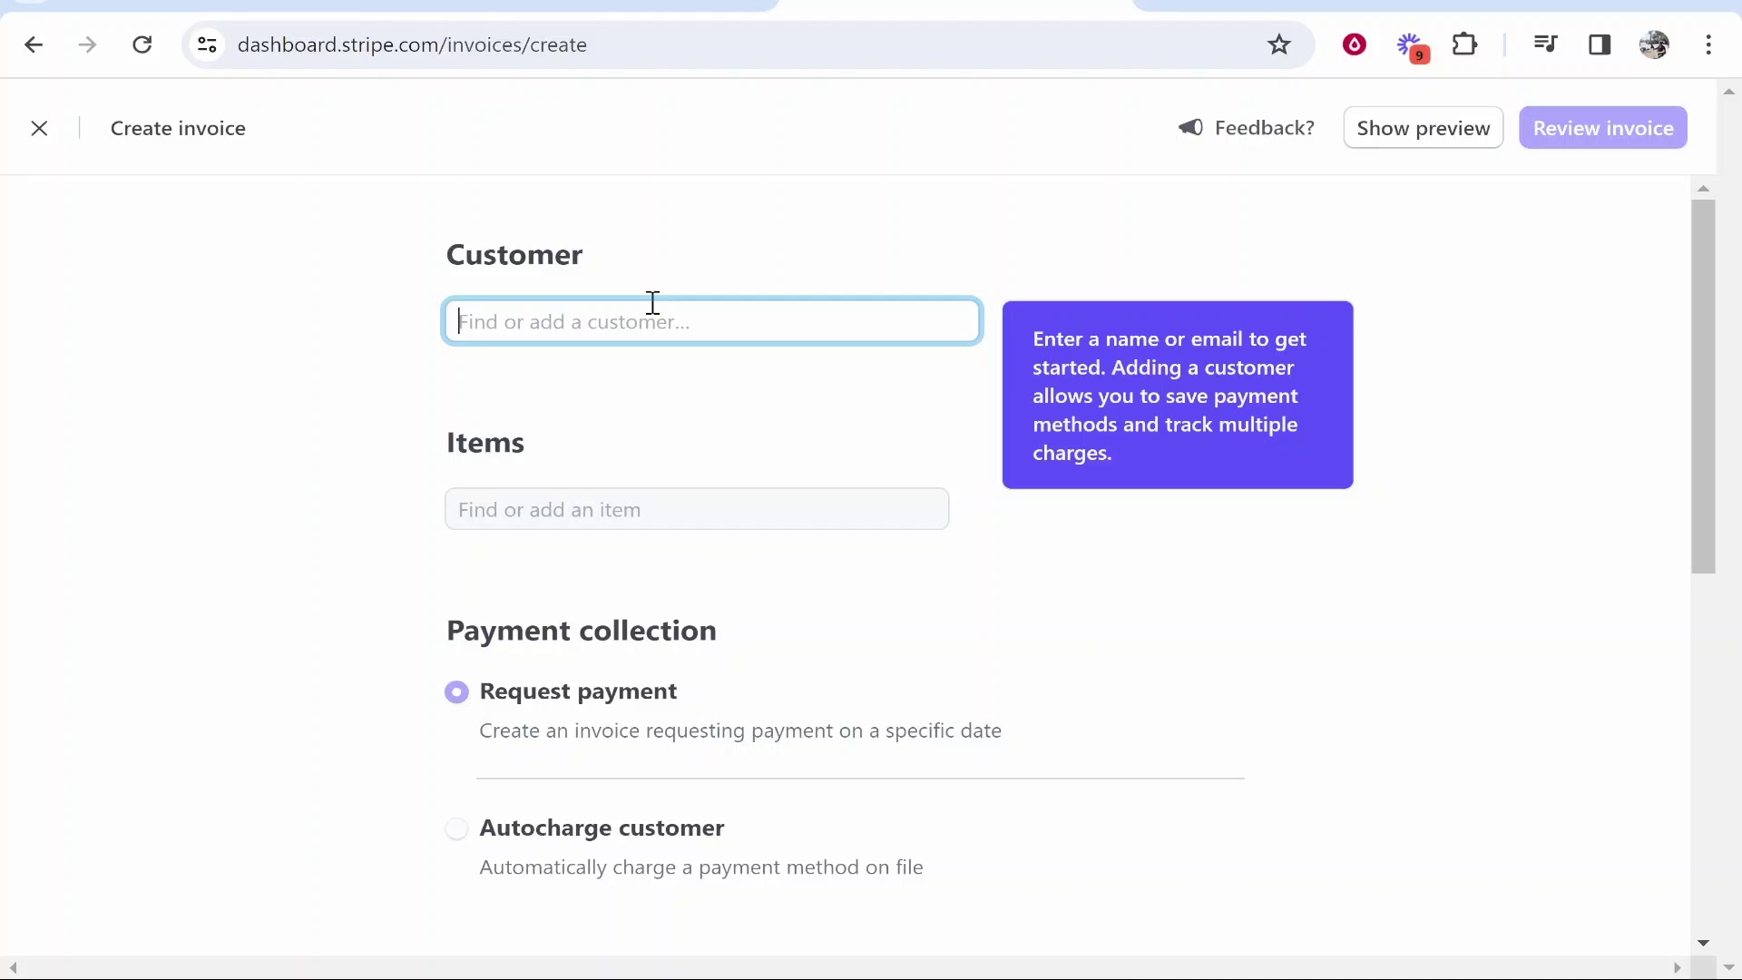
text(Jo)
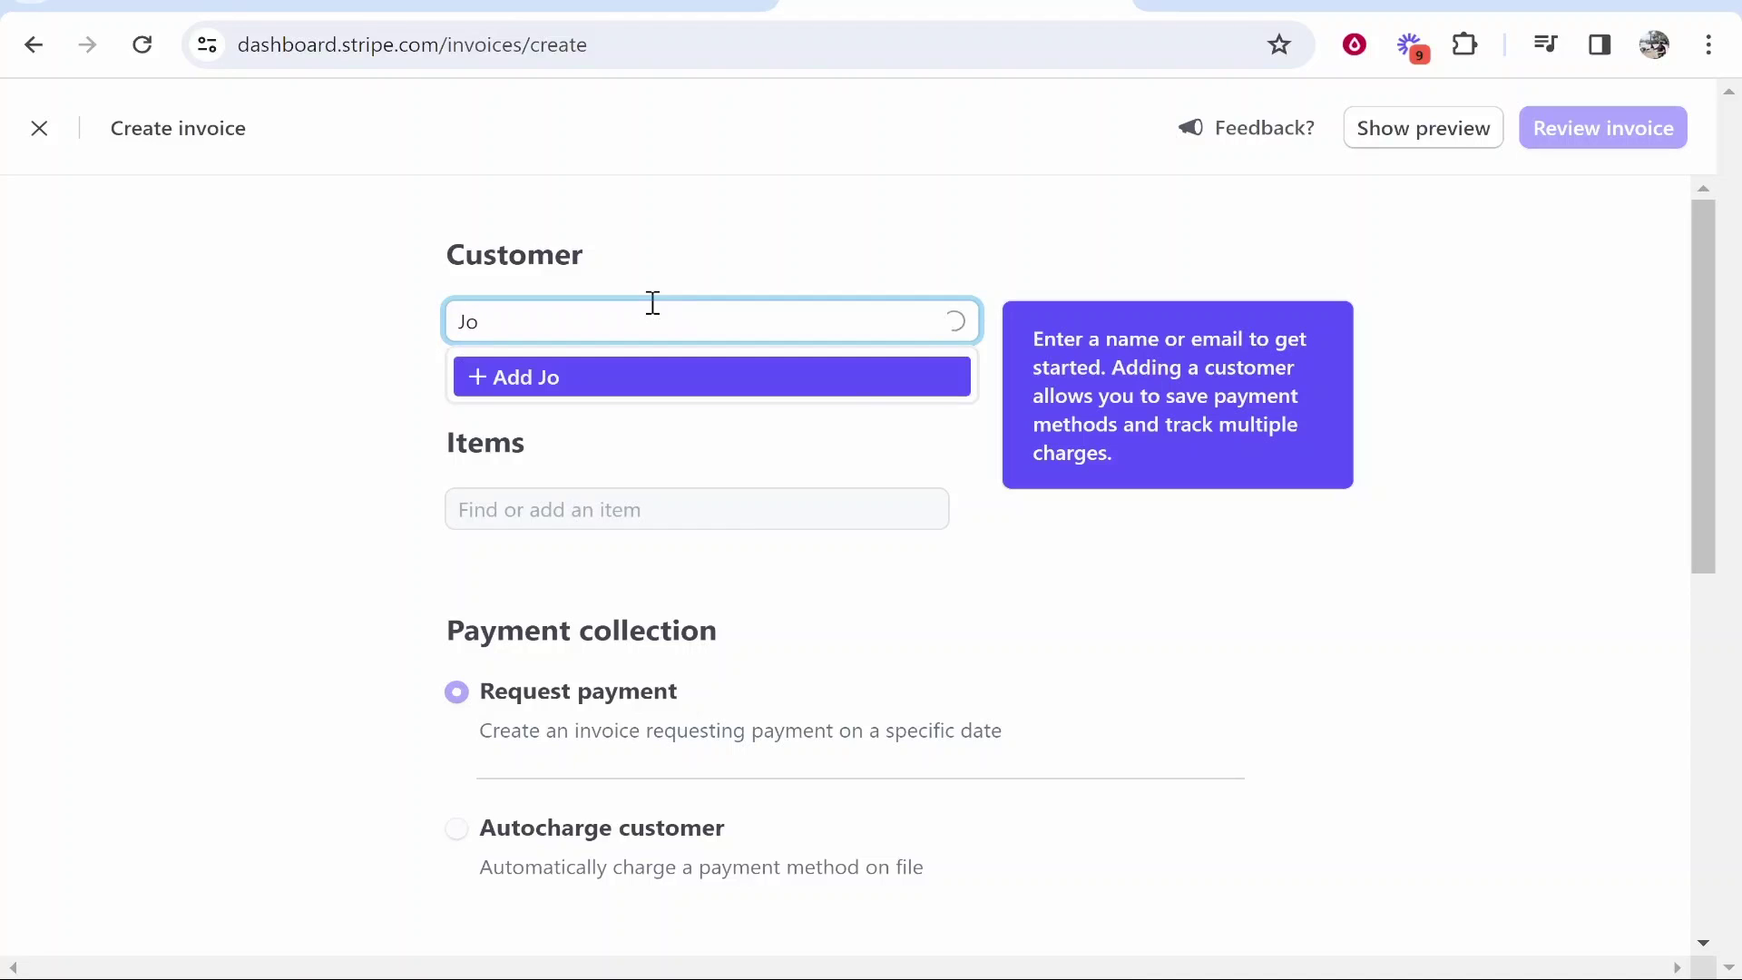
text(hn Smith)
click(518, 392)
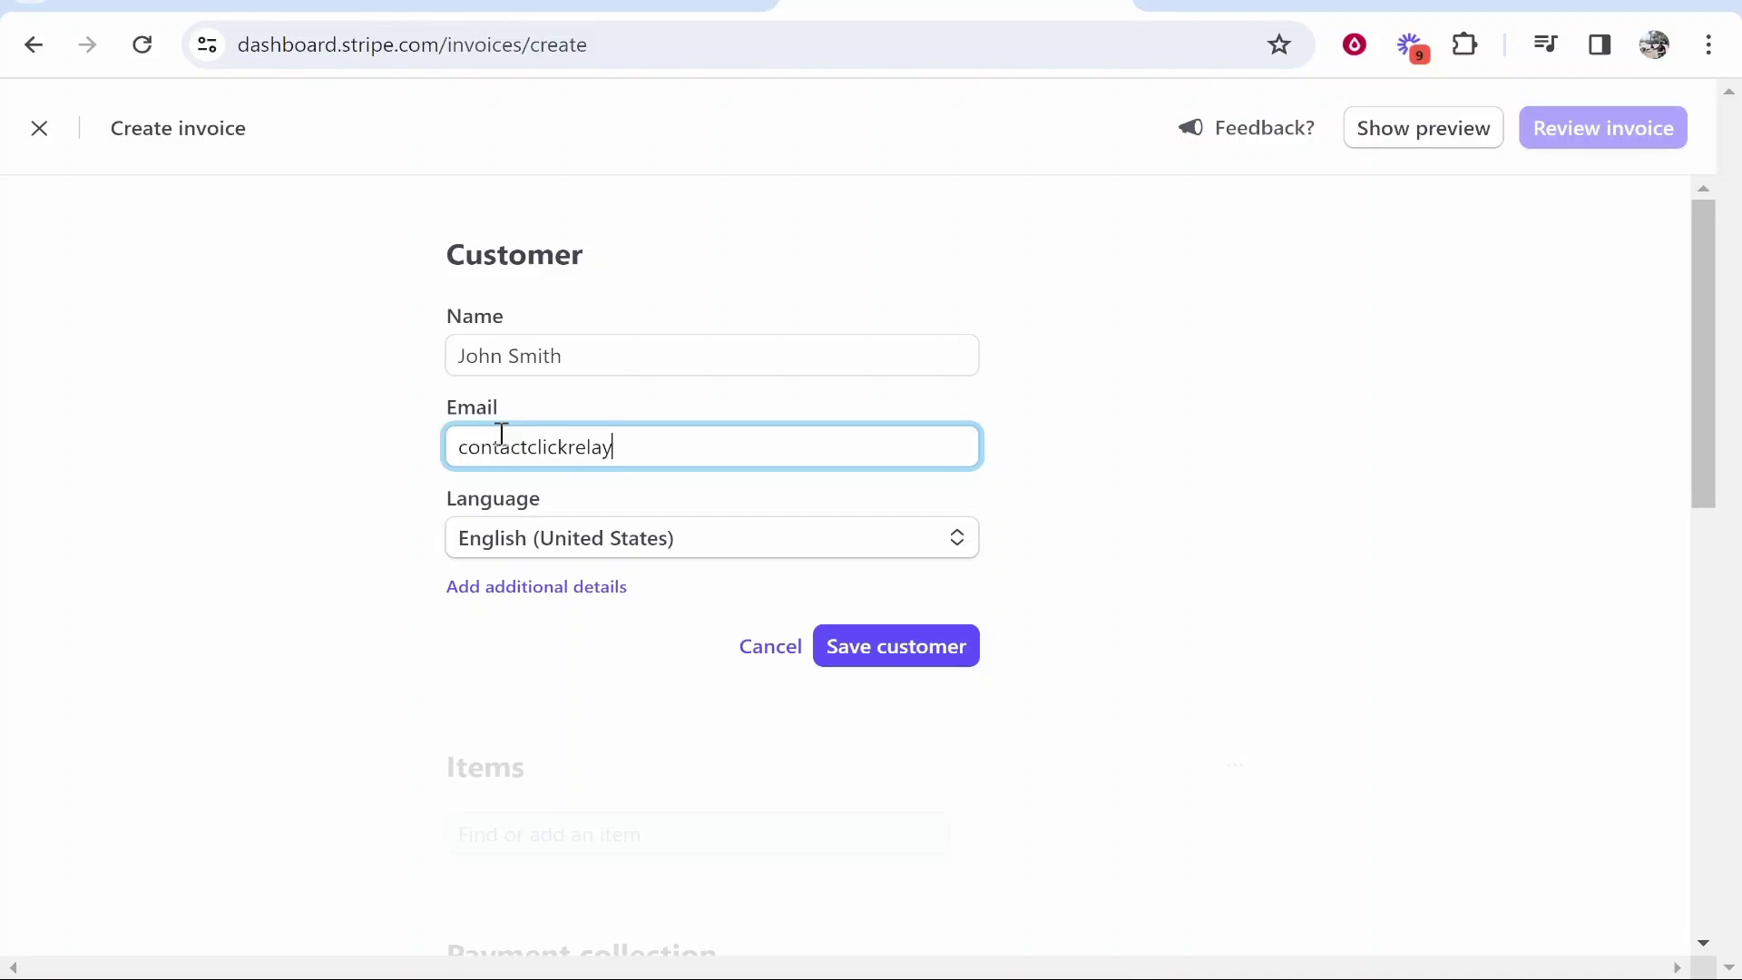
text(@gmail.com)
triple_click(747, 440)
click(1189, 443)
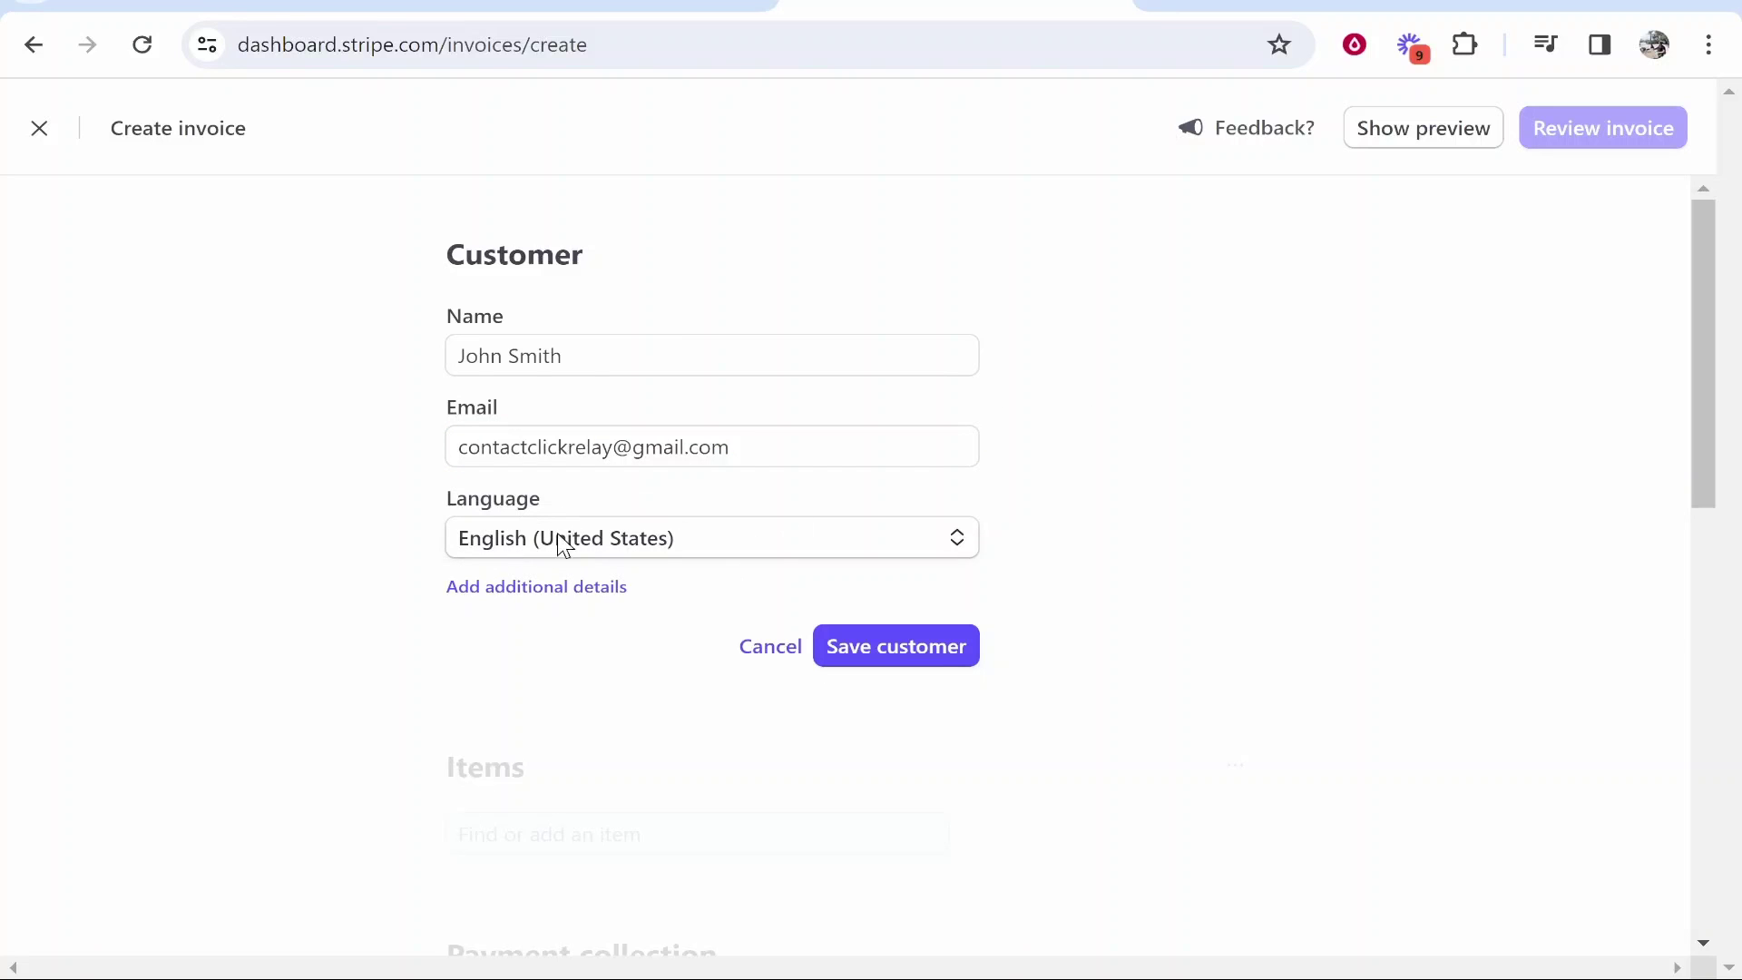
- Save the customer, then create a new product 'YouTube Thumbnail Design' priced at 50.00
click(923, 650)
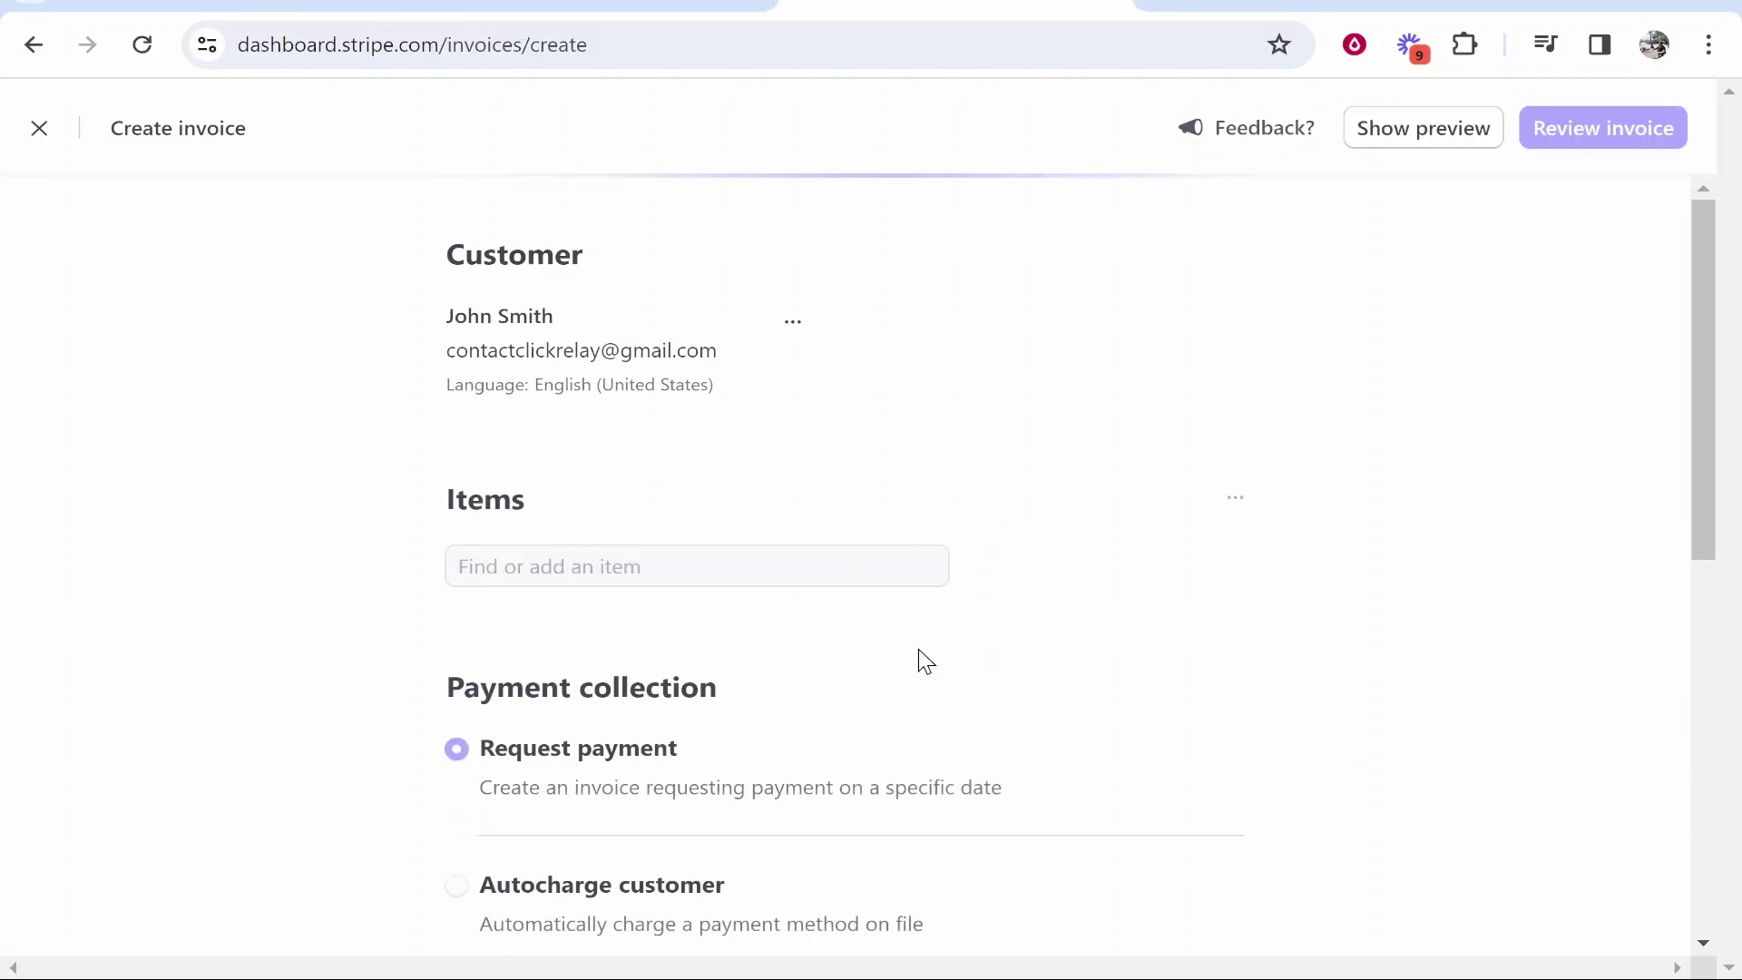
drag(526, 503, 417, 498)
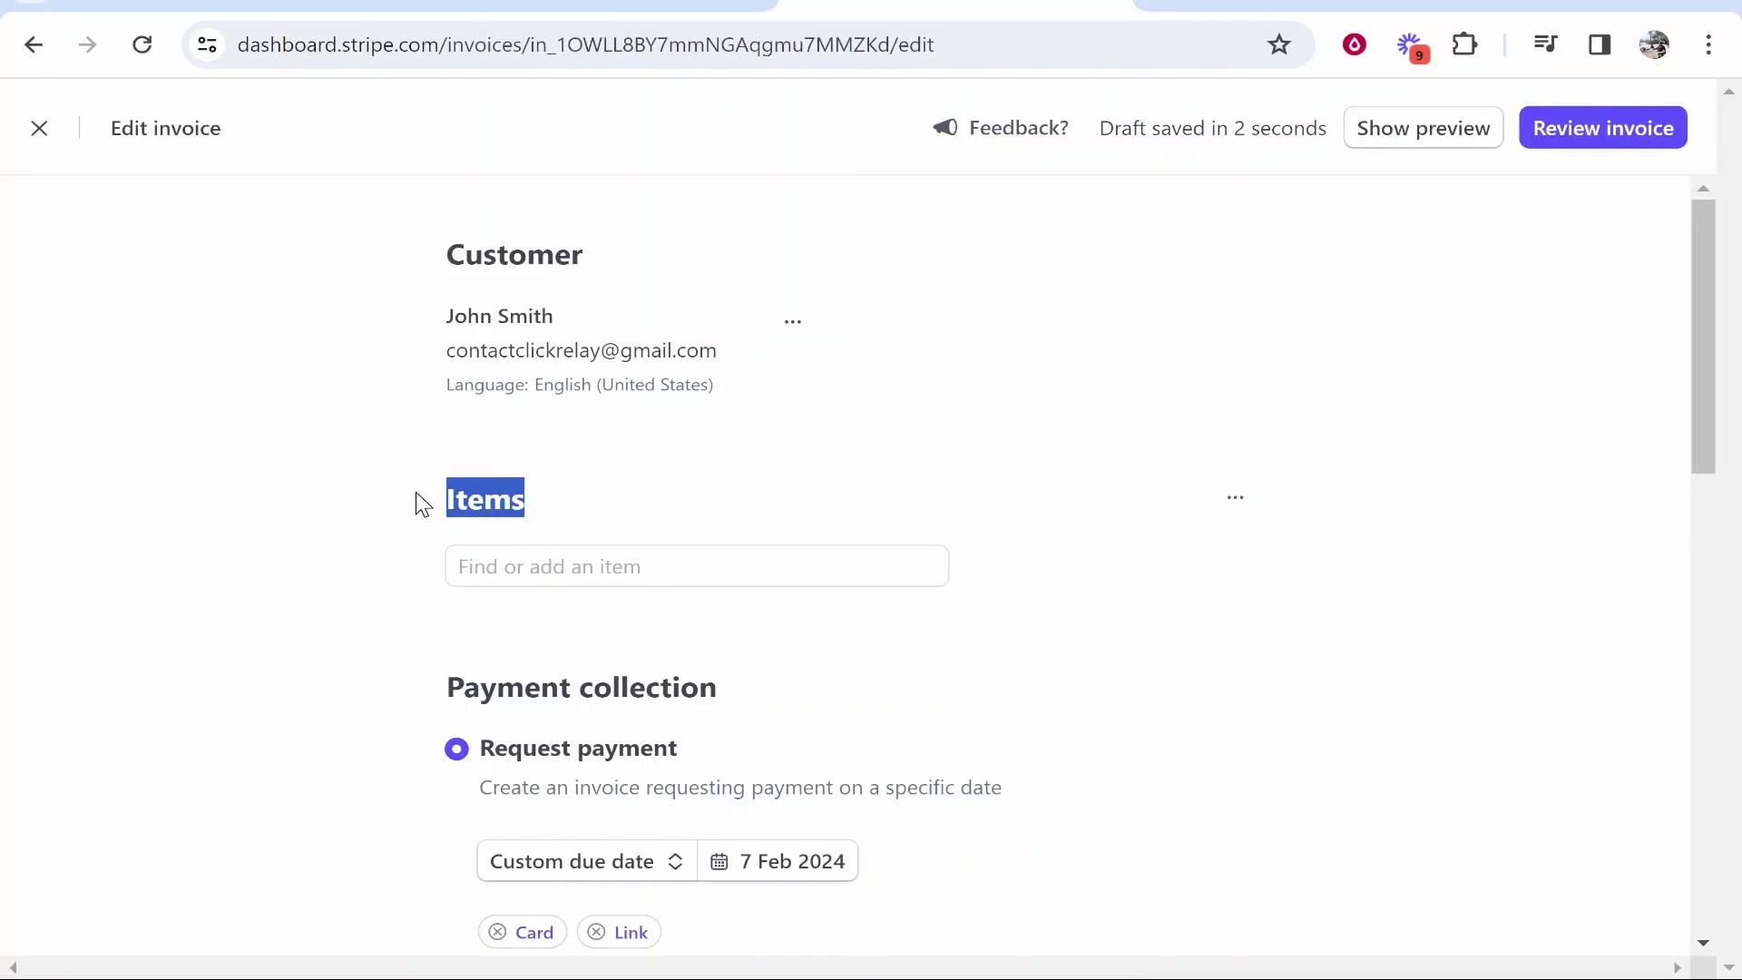
click(549, 568)
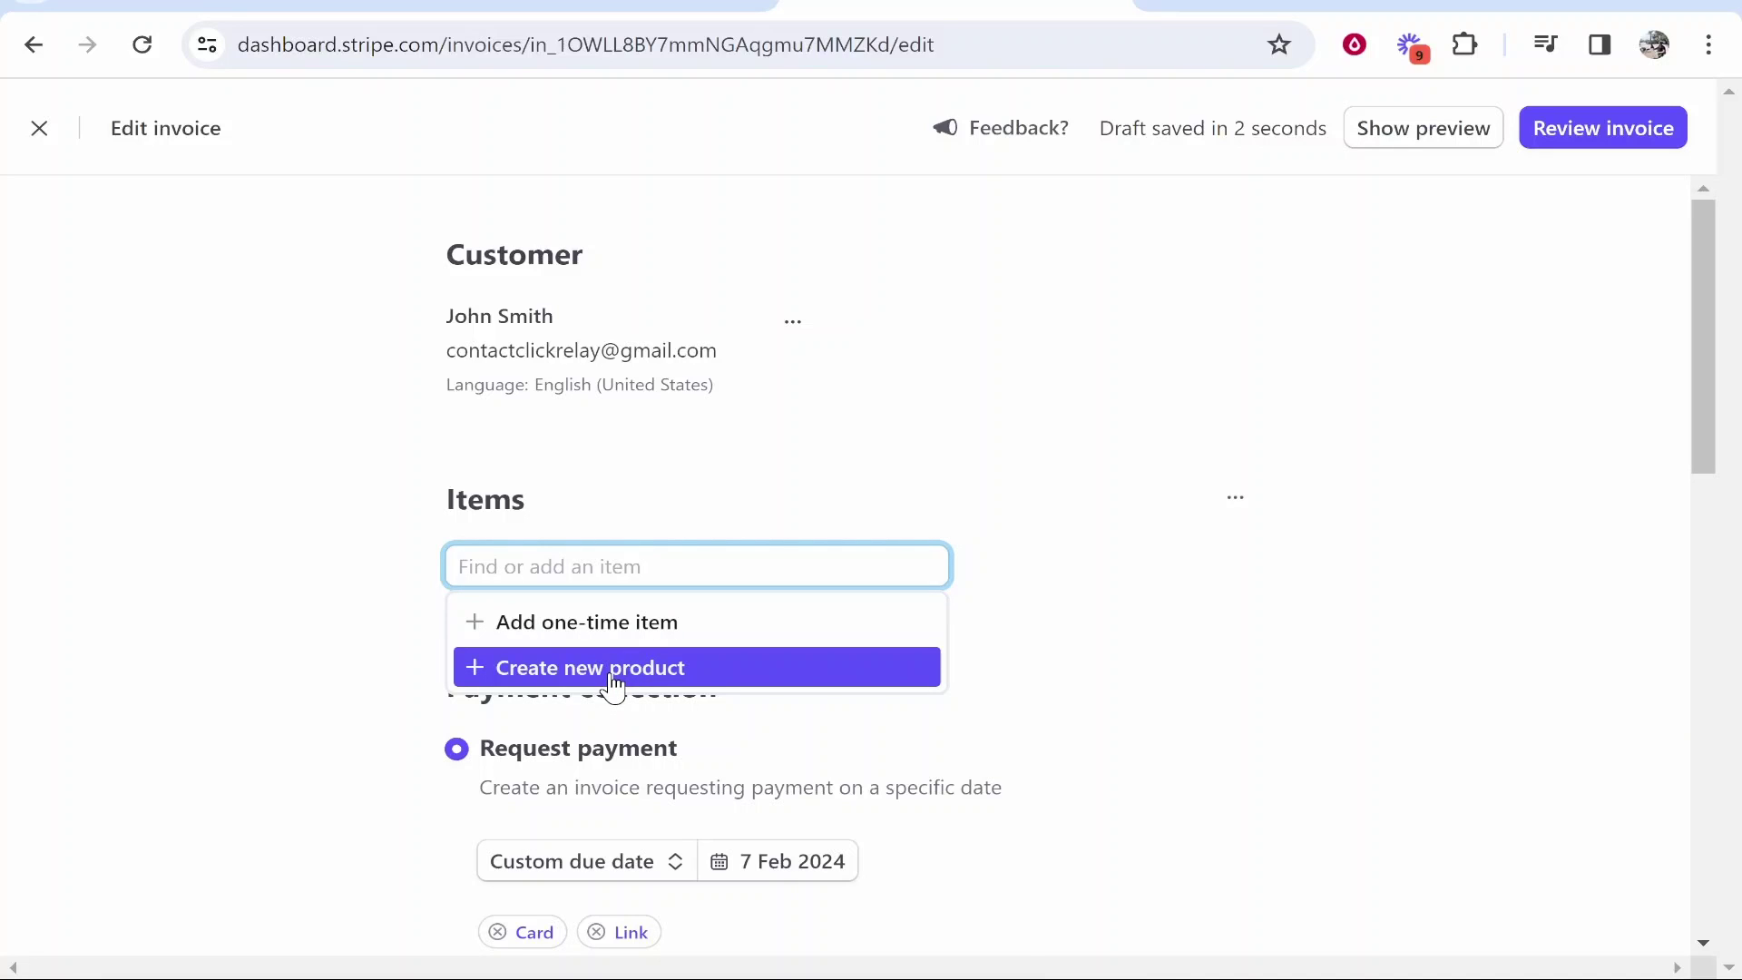
click(531, 682)
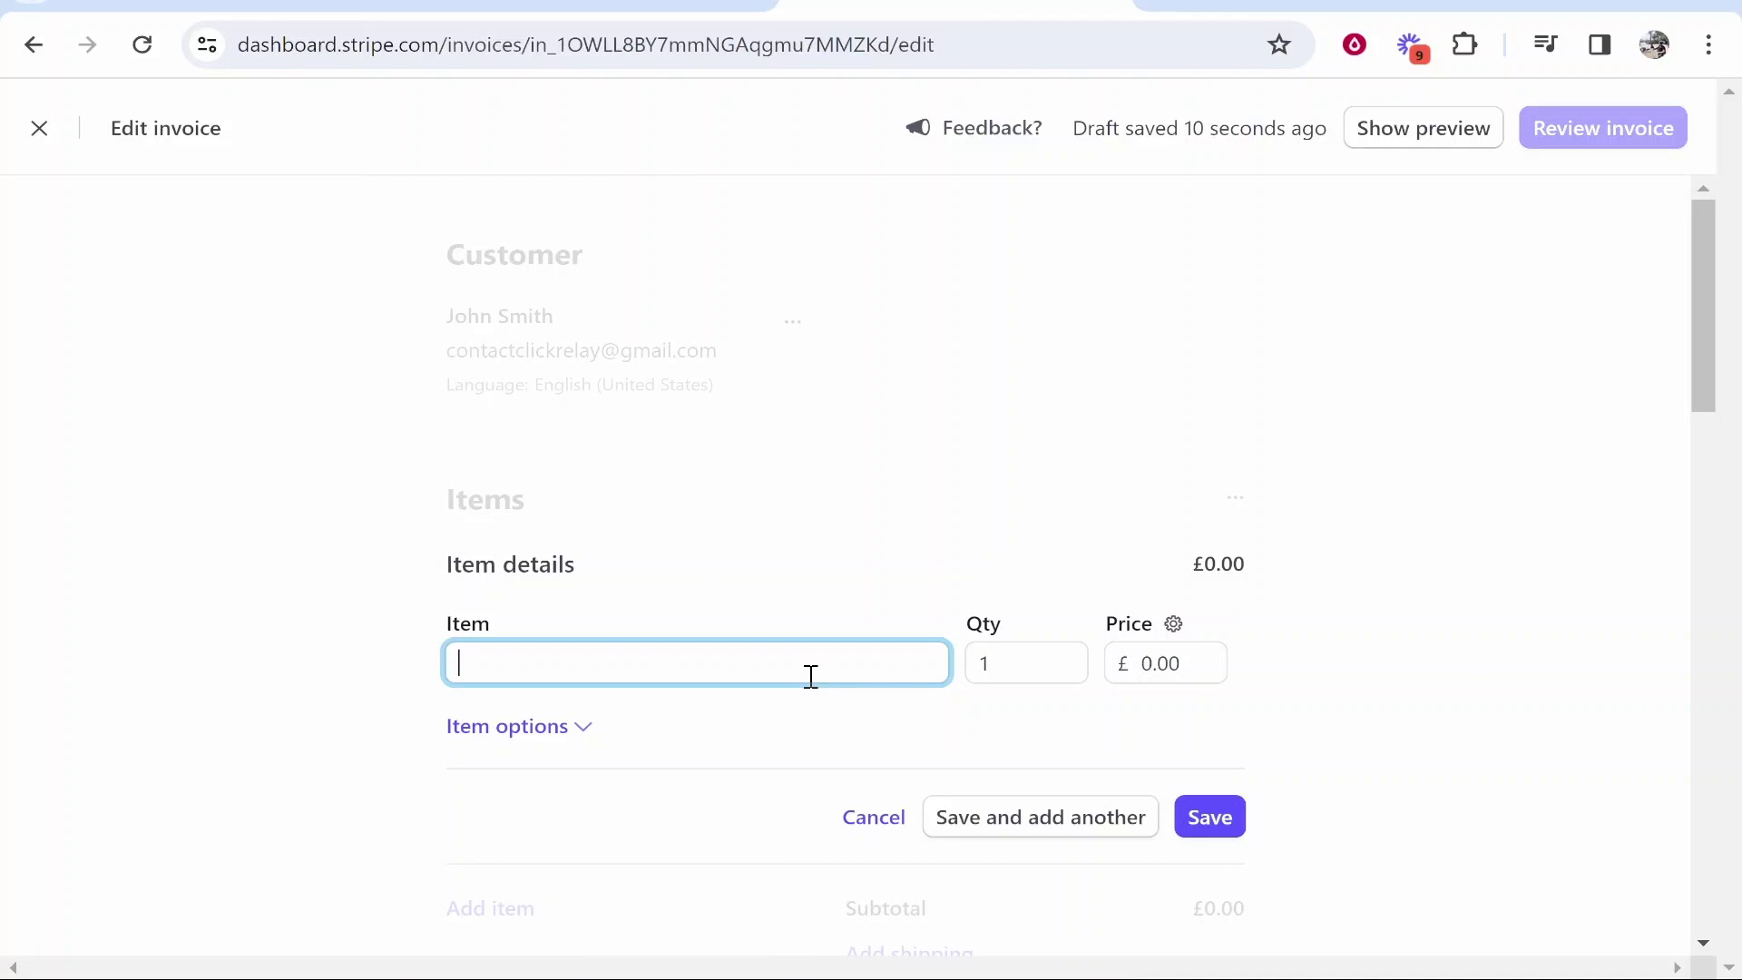
key(Tab)
click(772, 676)
text(y)
text(ouTube Thumbnail Design)
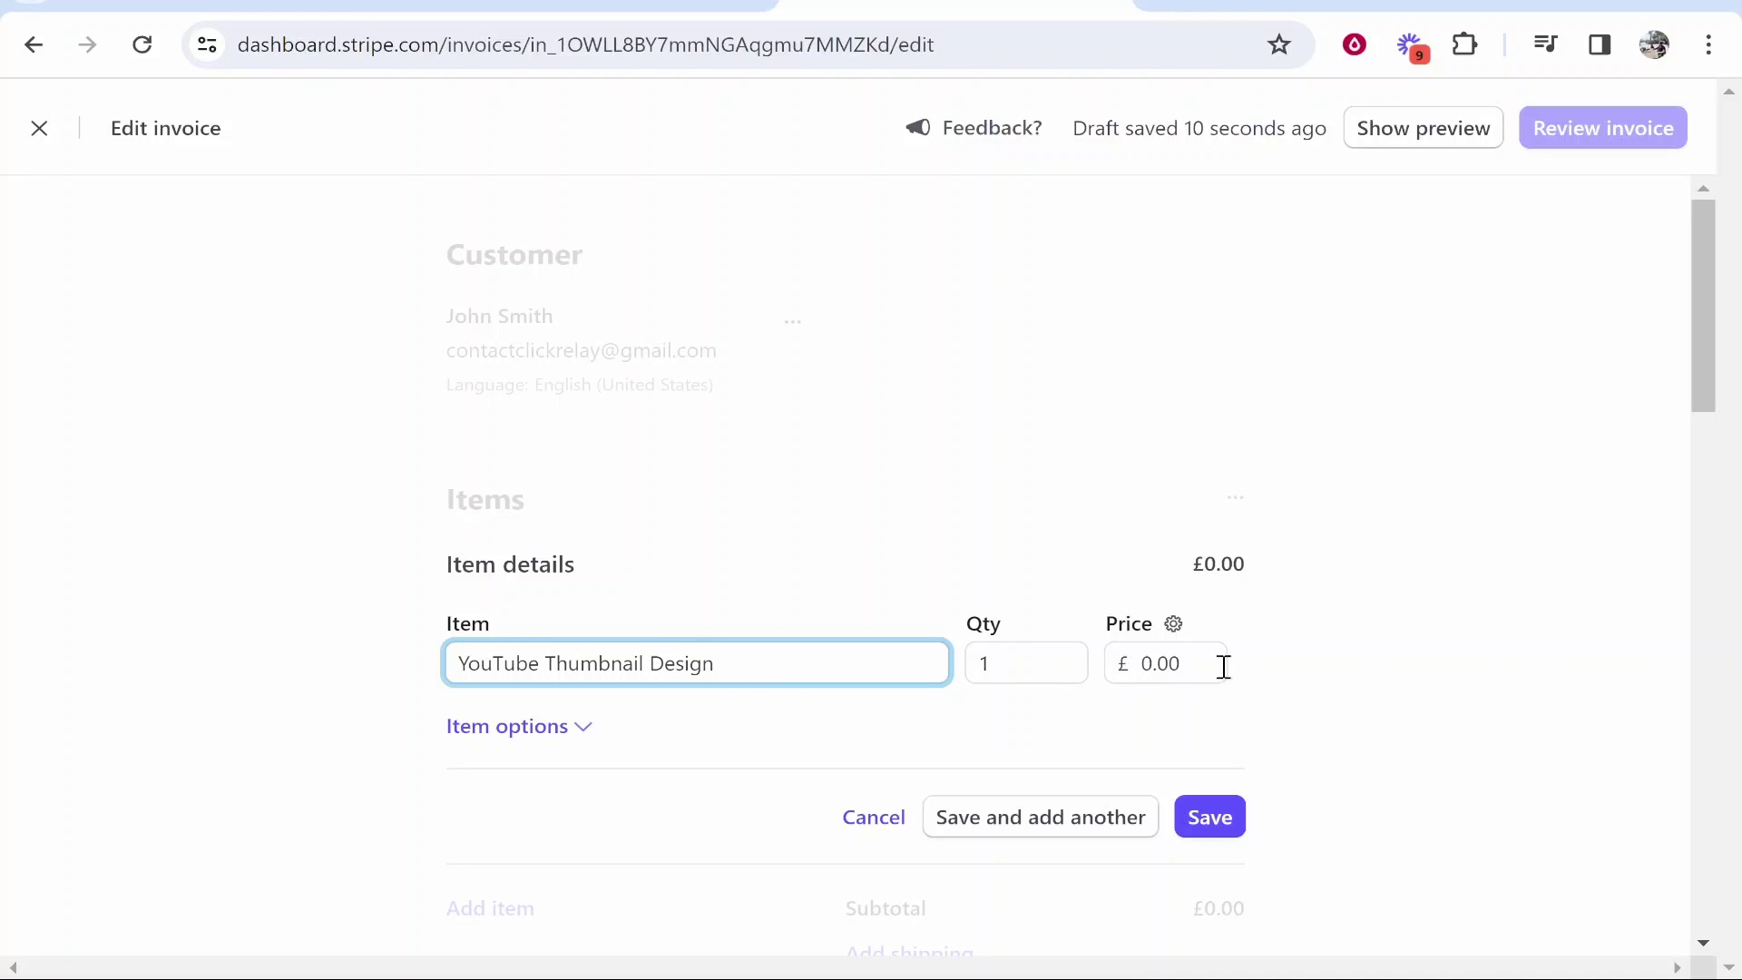
click(1222, 665)
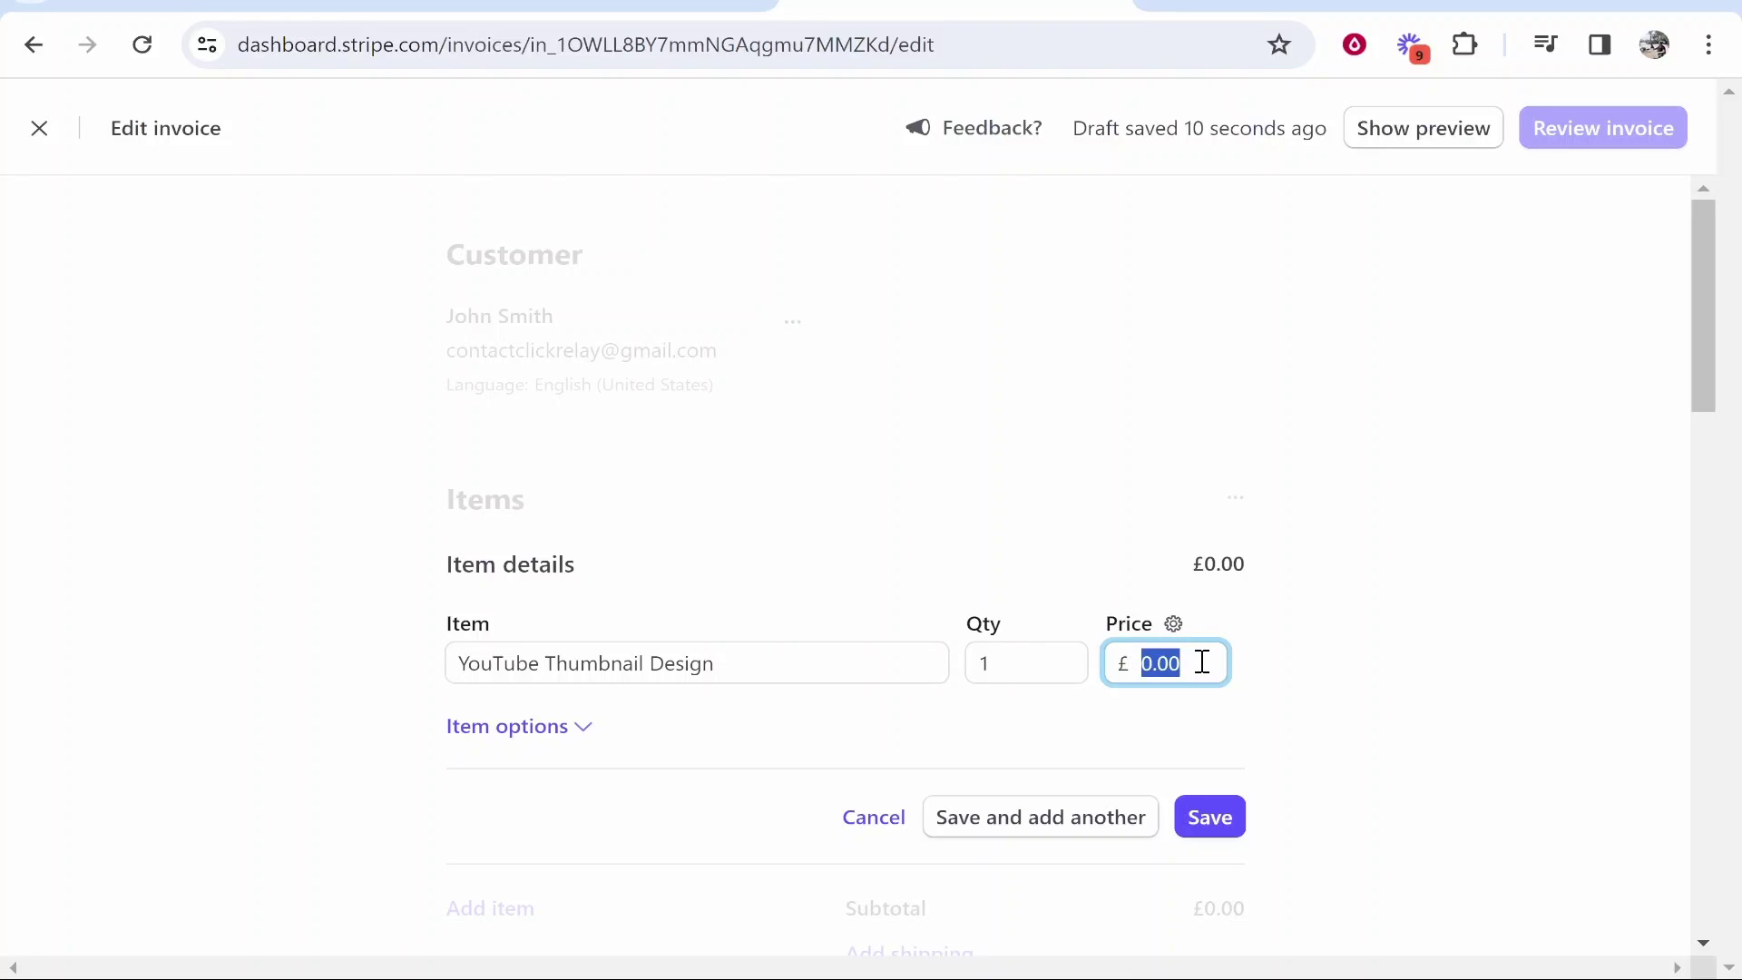
text(50)
click(1307, 645)
- Review the item's tax rate and coupon options, then save the £50.00 item to the invoice
click(559, 727)
scroll(509, 754, down, 1)
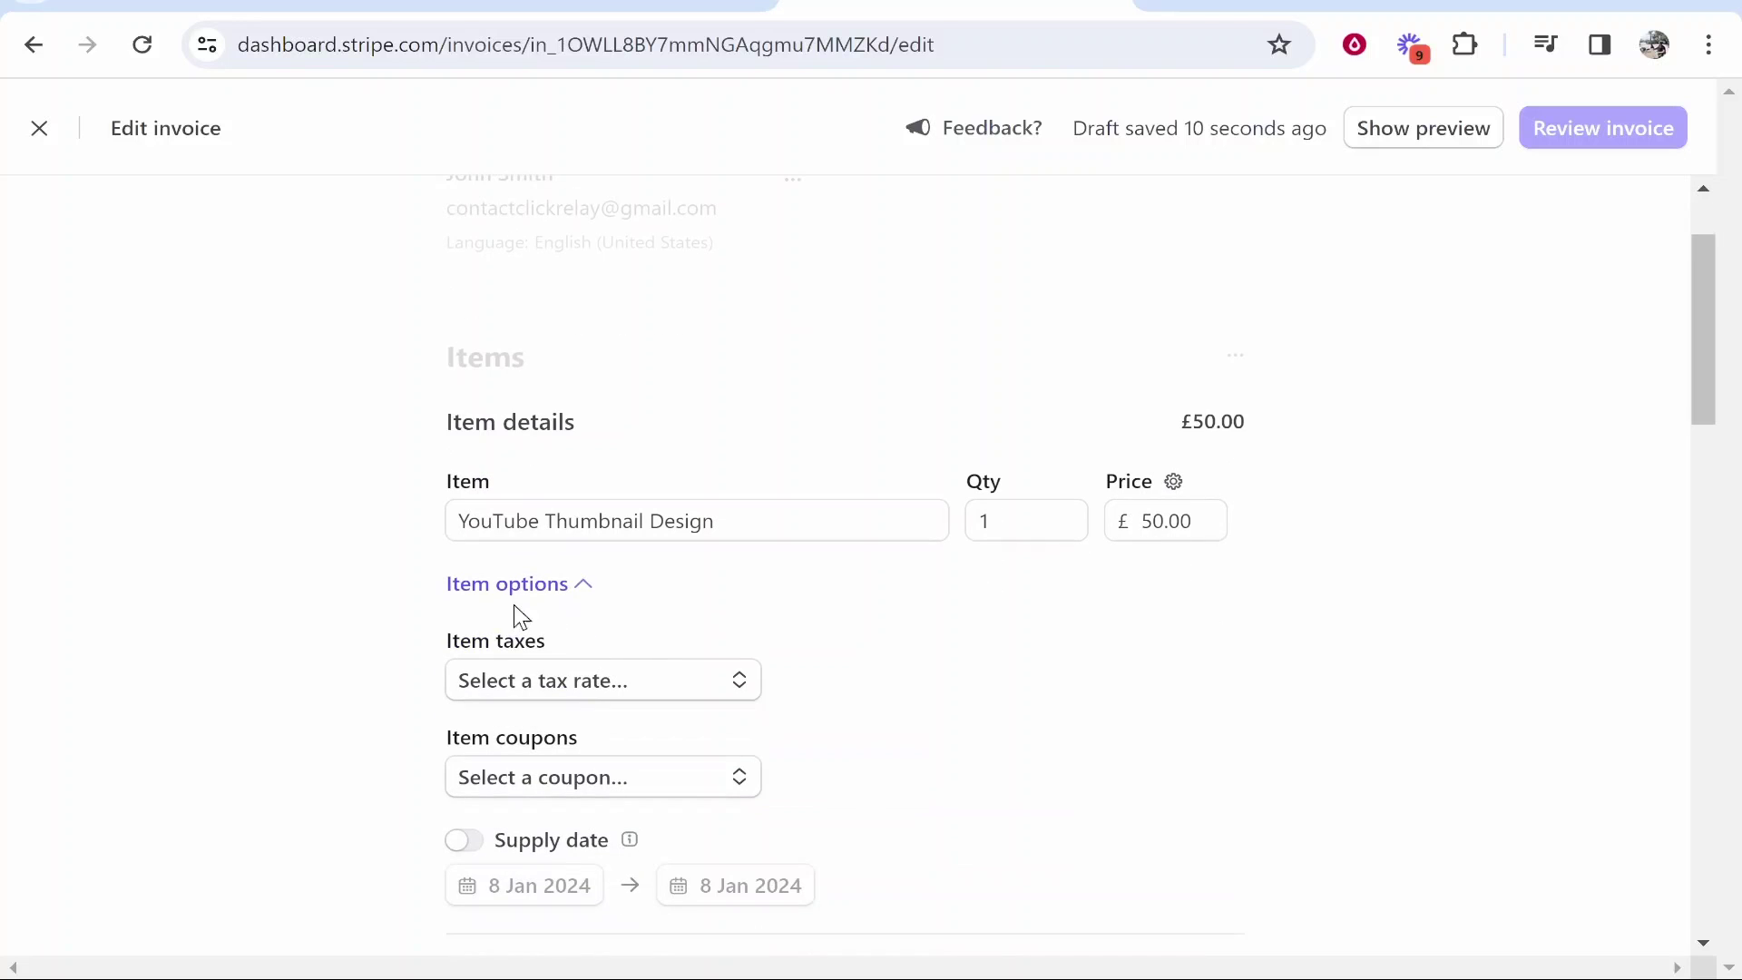
click(505, 687)
click(958, 646)
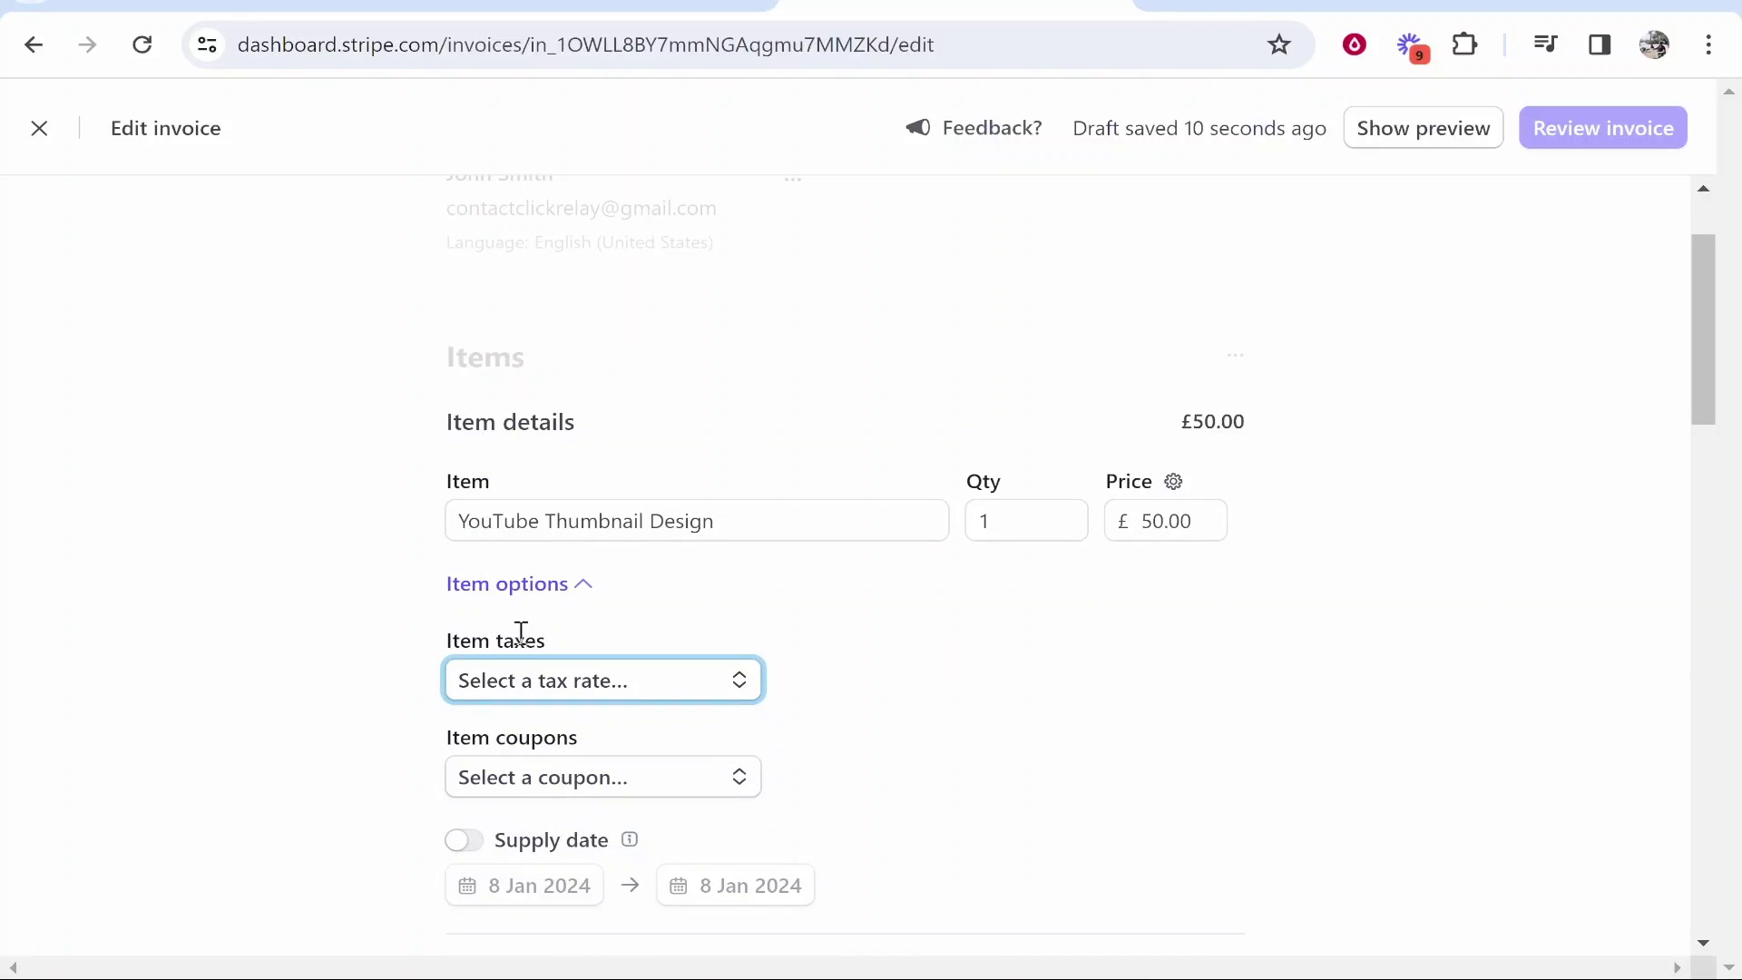
drag(548, 637, 428, 642)
click(427, 640)
scroll(430, 635, down, 1)
scroll(435, 641, down, 1)
click(622, 635)
click(607, 646)
click(562, 526)
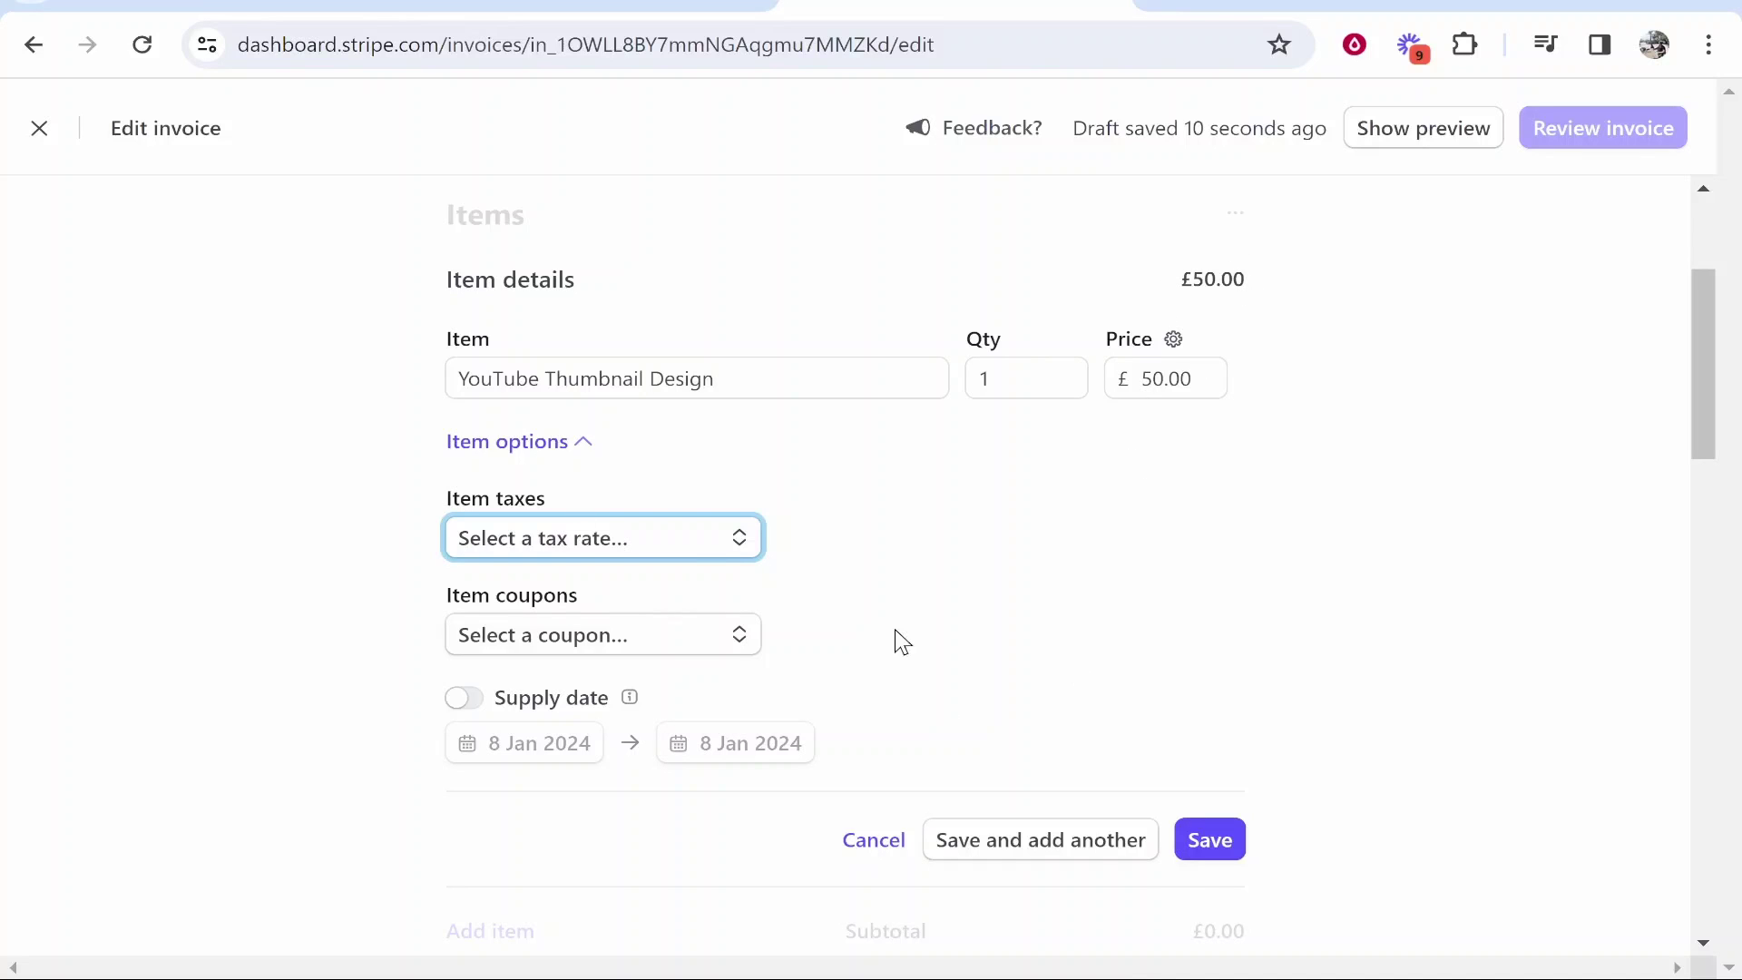
click(1205, 844)
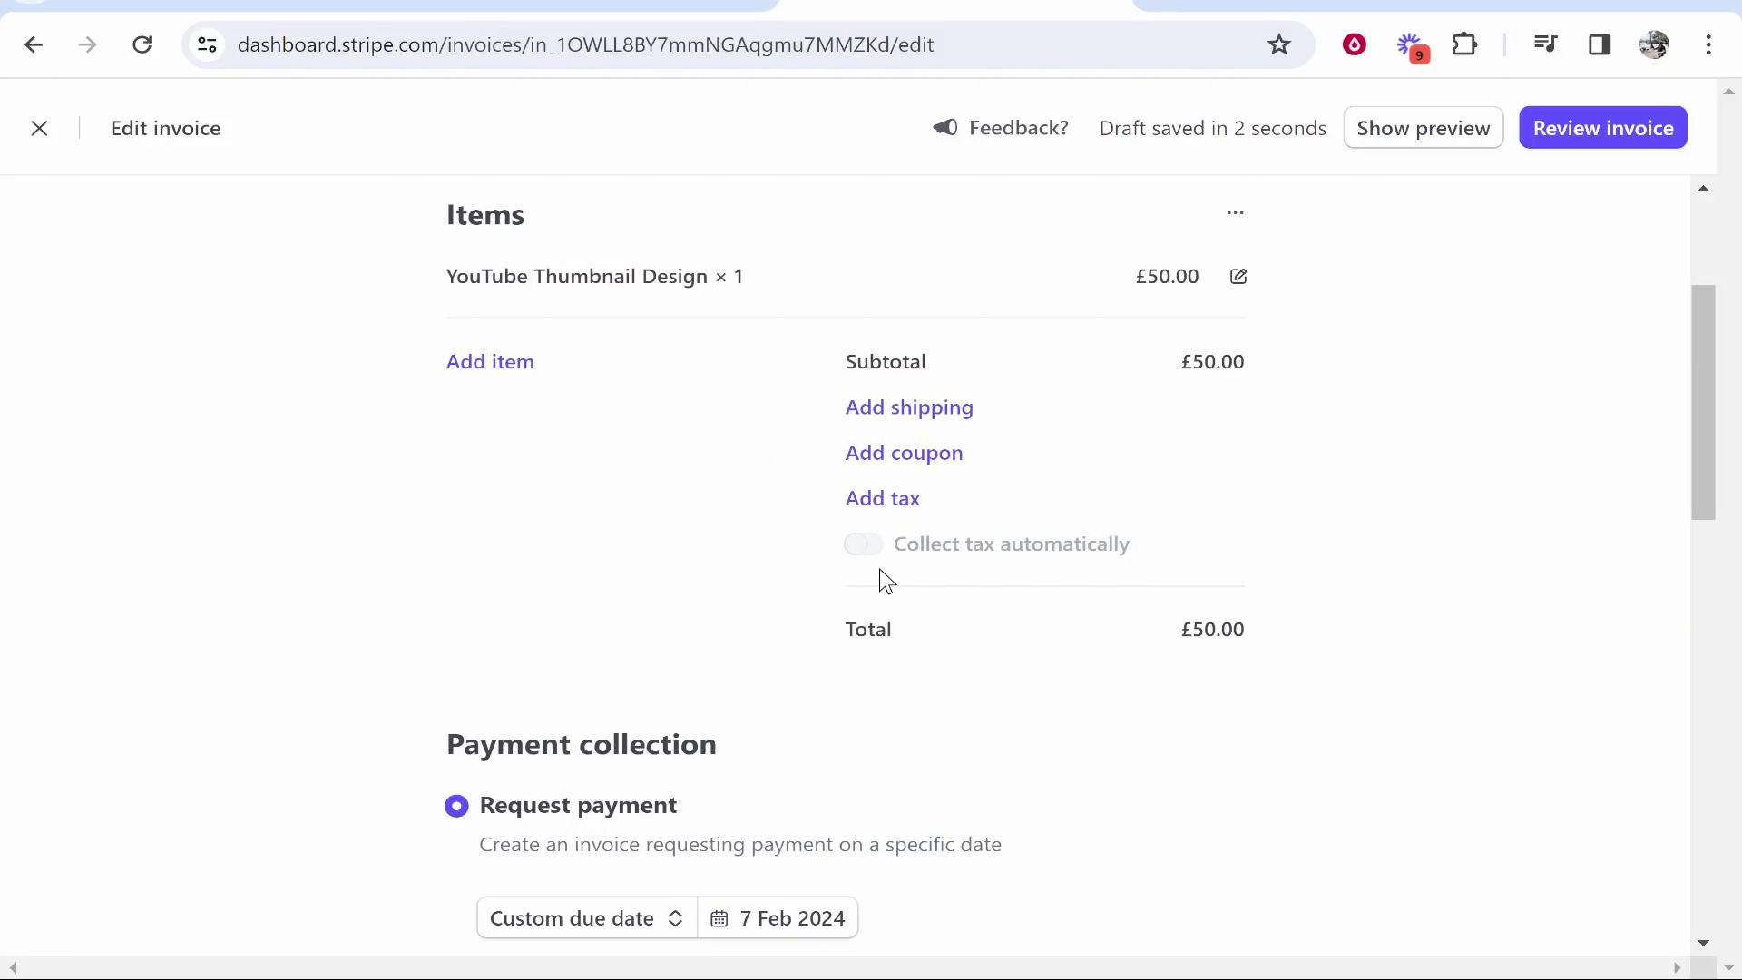
mouse_move(868, 552)
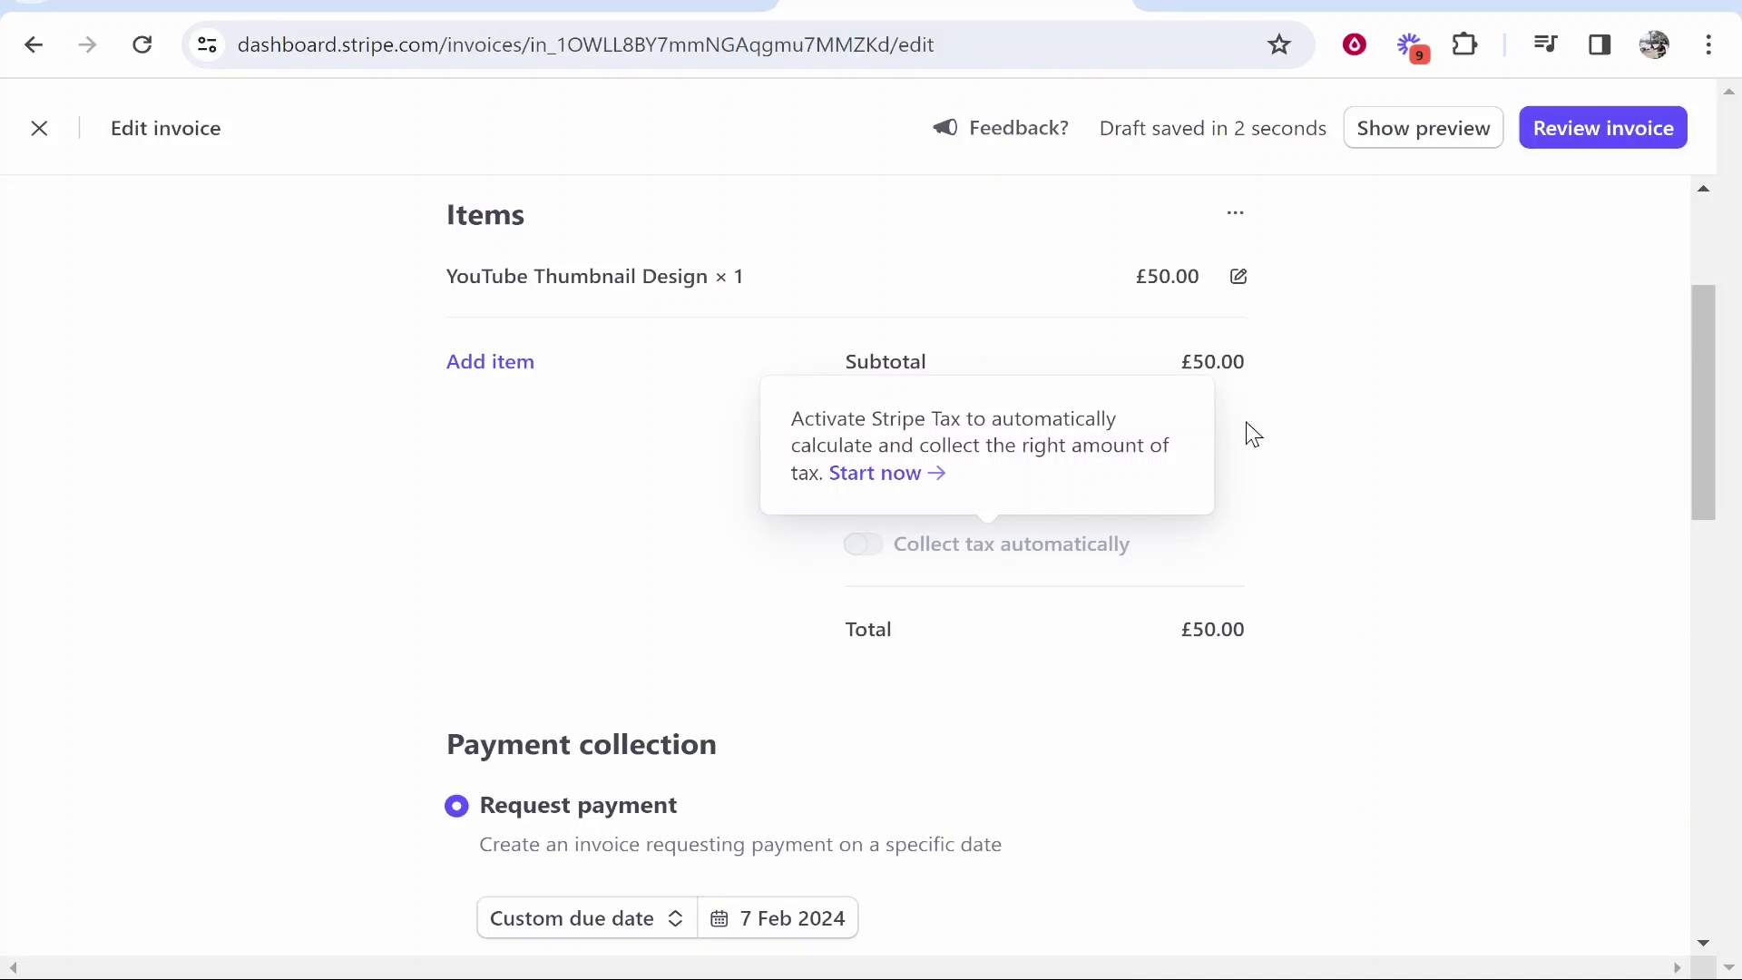
- Set a custom due date of 15 January 2024 and save Card and Link as payment methods
scroll(1551, 361, up, 2)
scroll(1548, 361, down, 6)
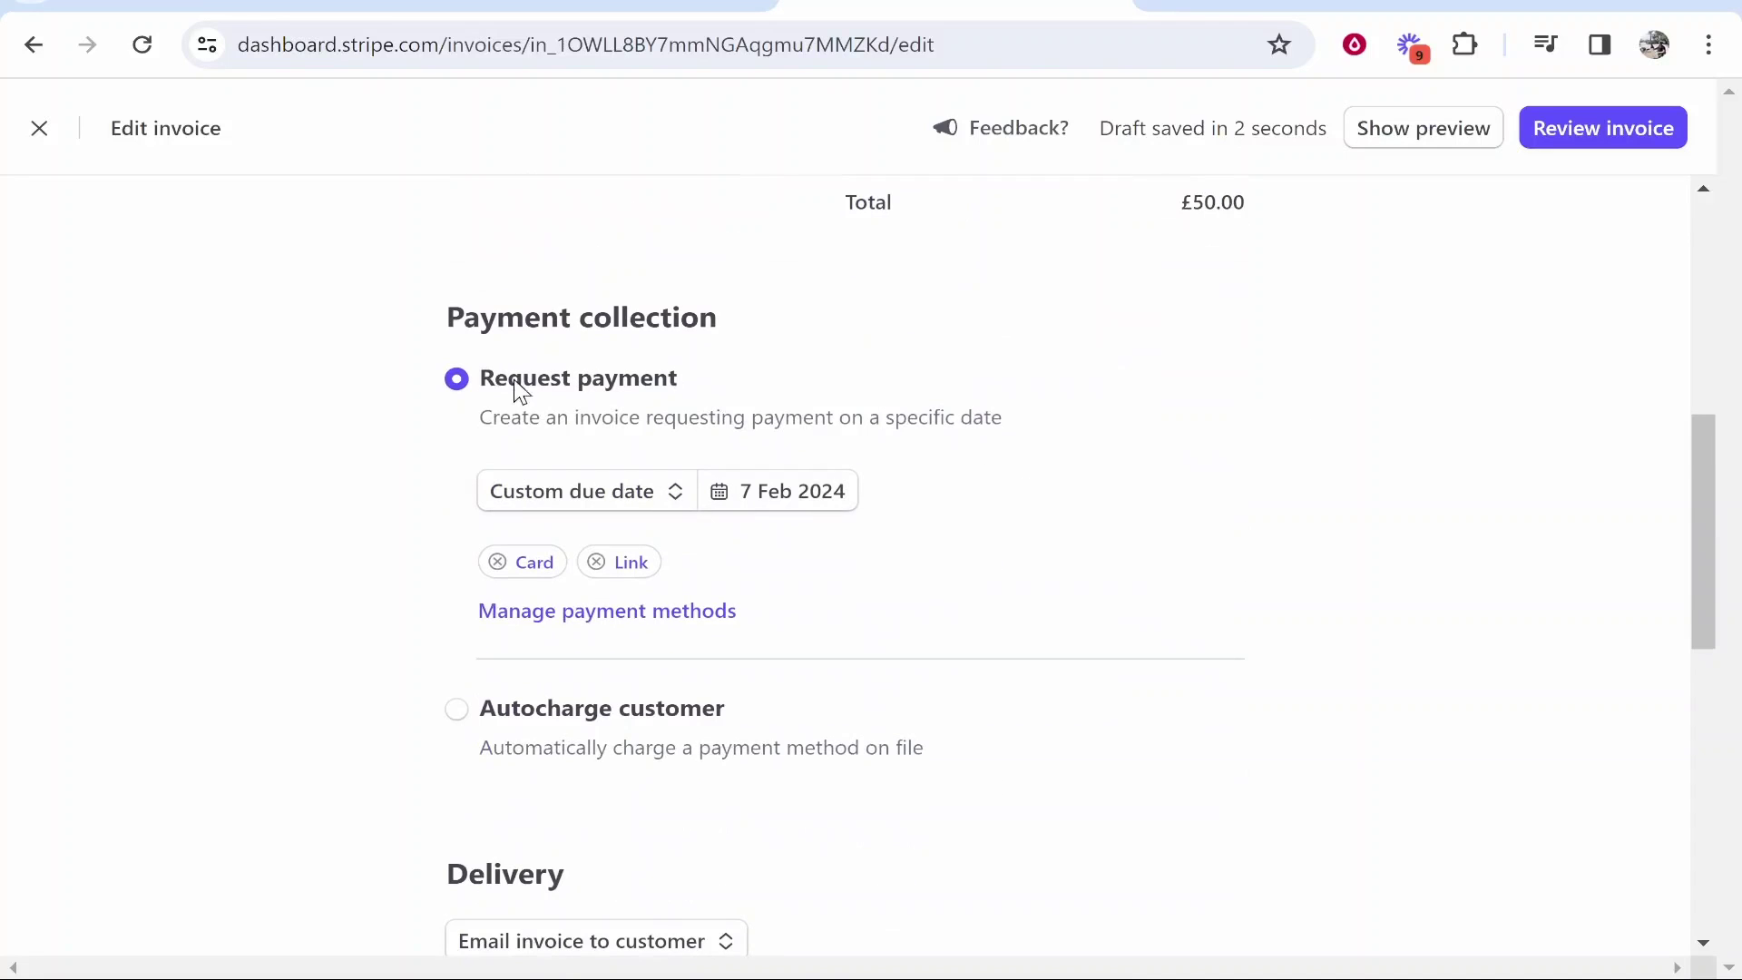
drag(441, 320, 757, 319)
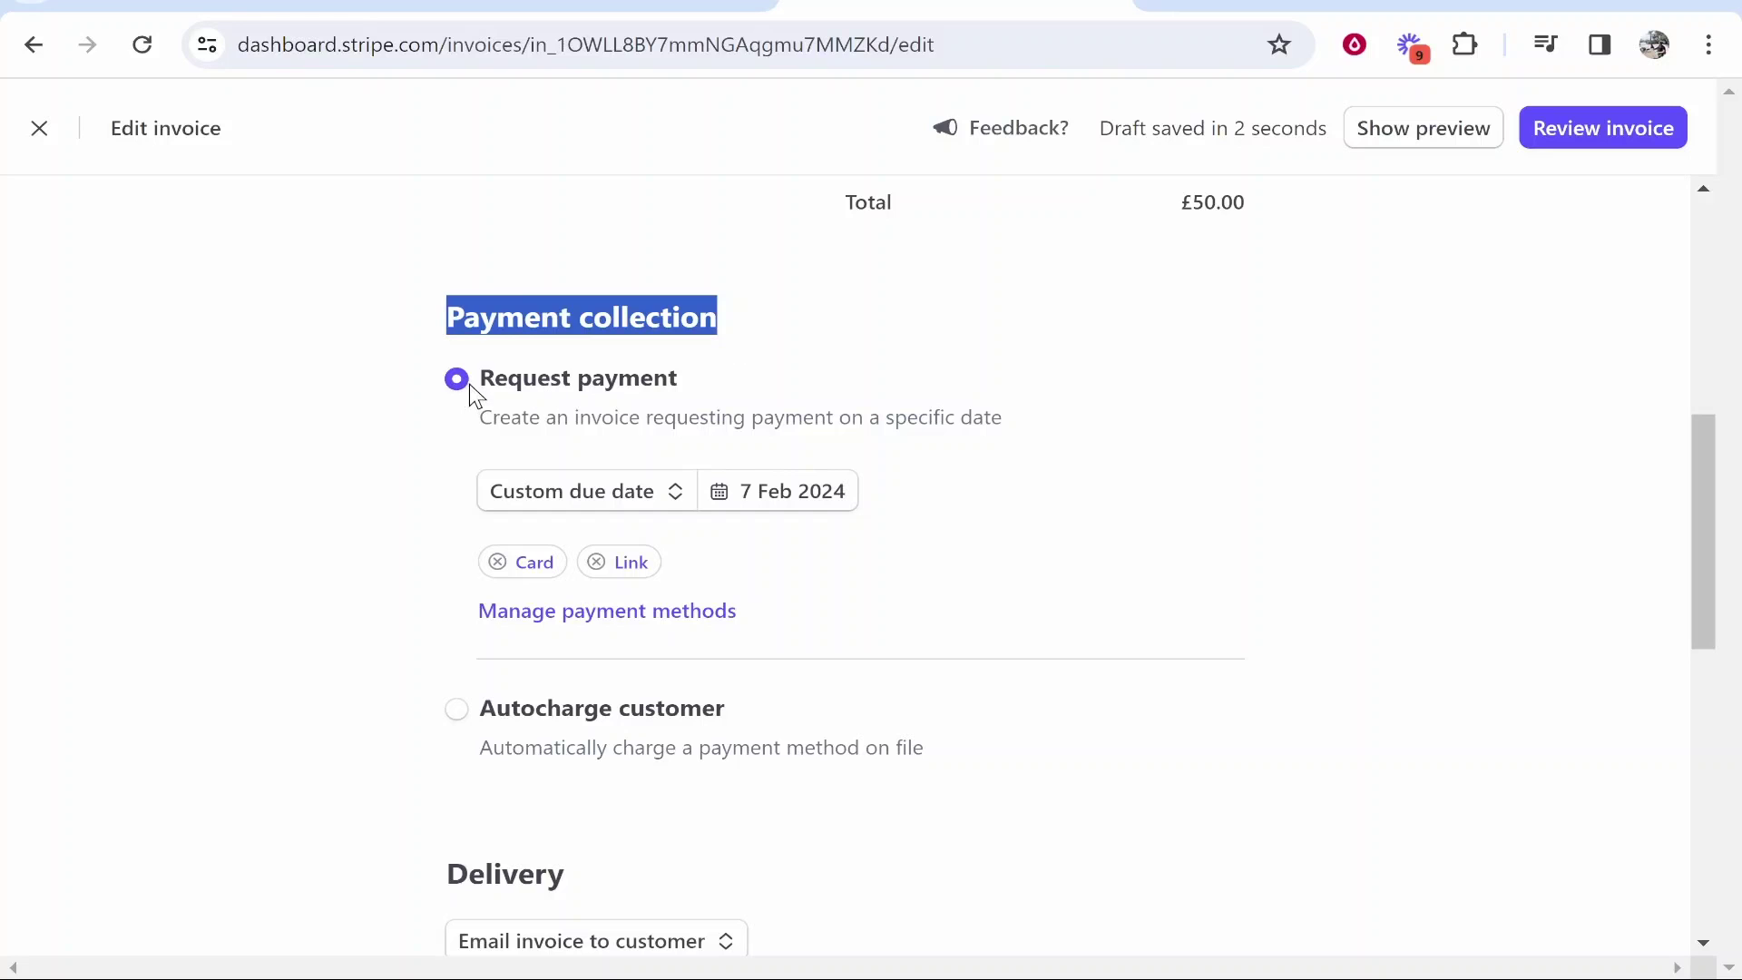
click(275, 392)
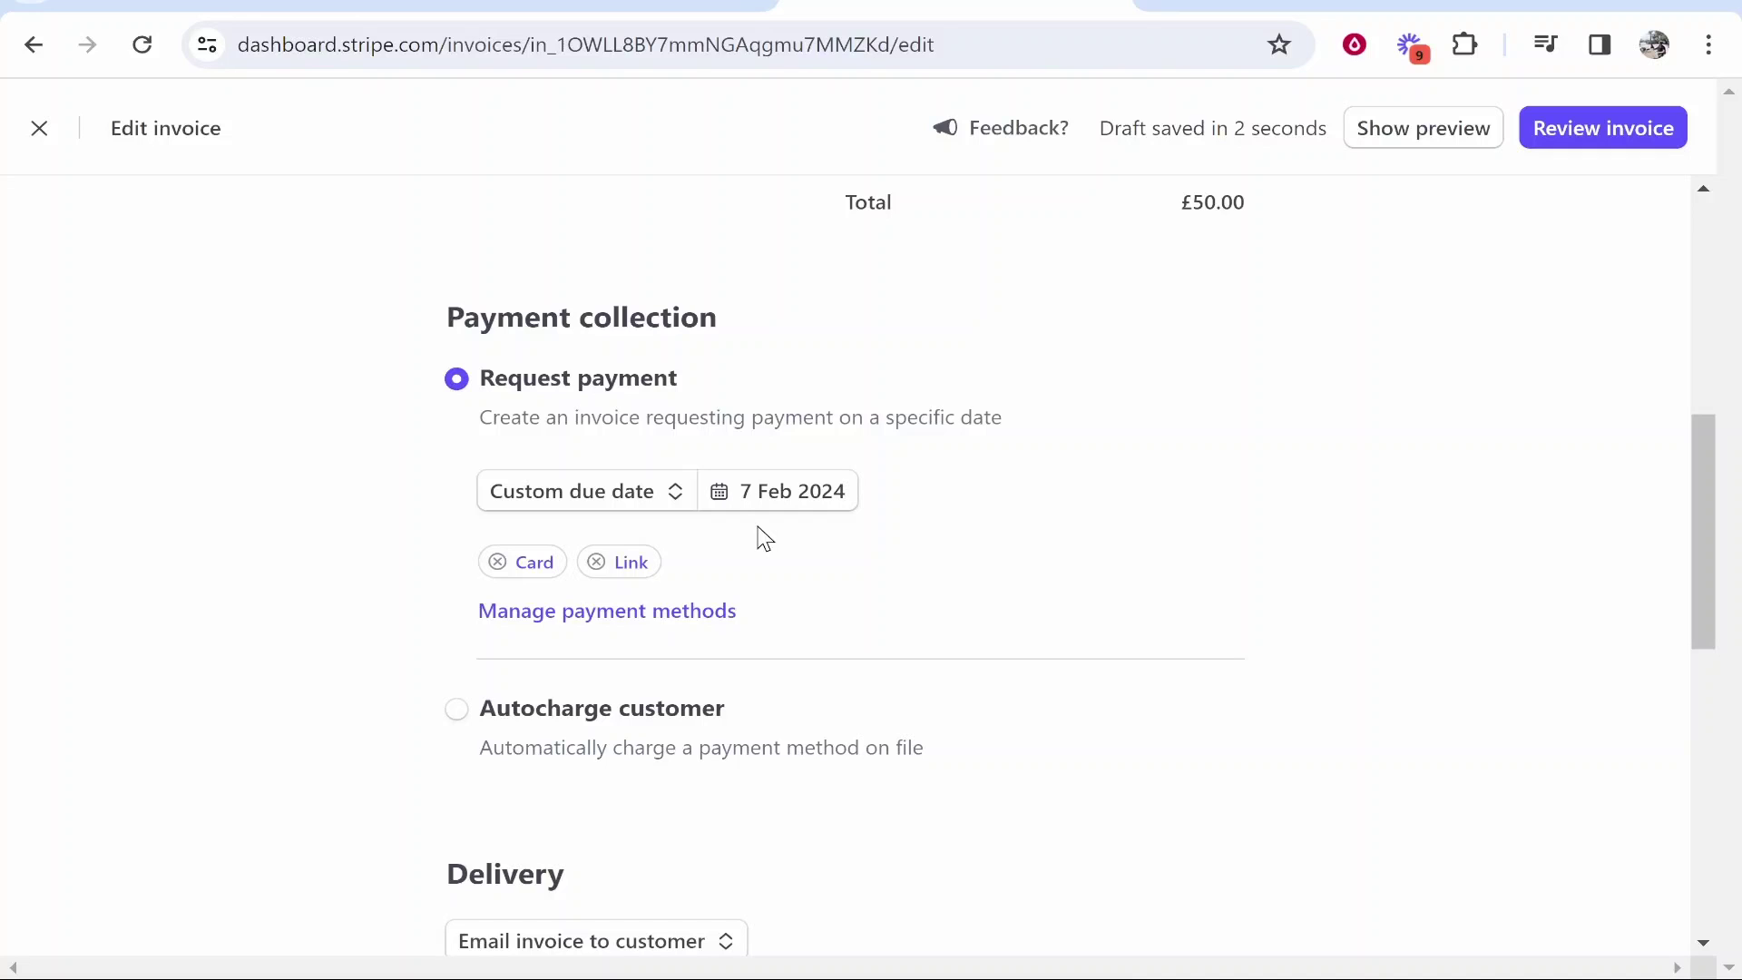
mouse_move(1545, 904)
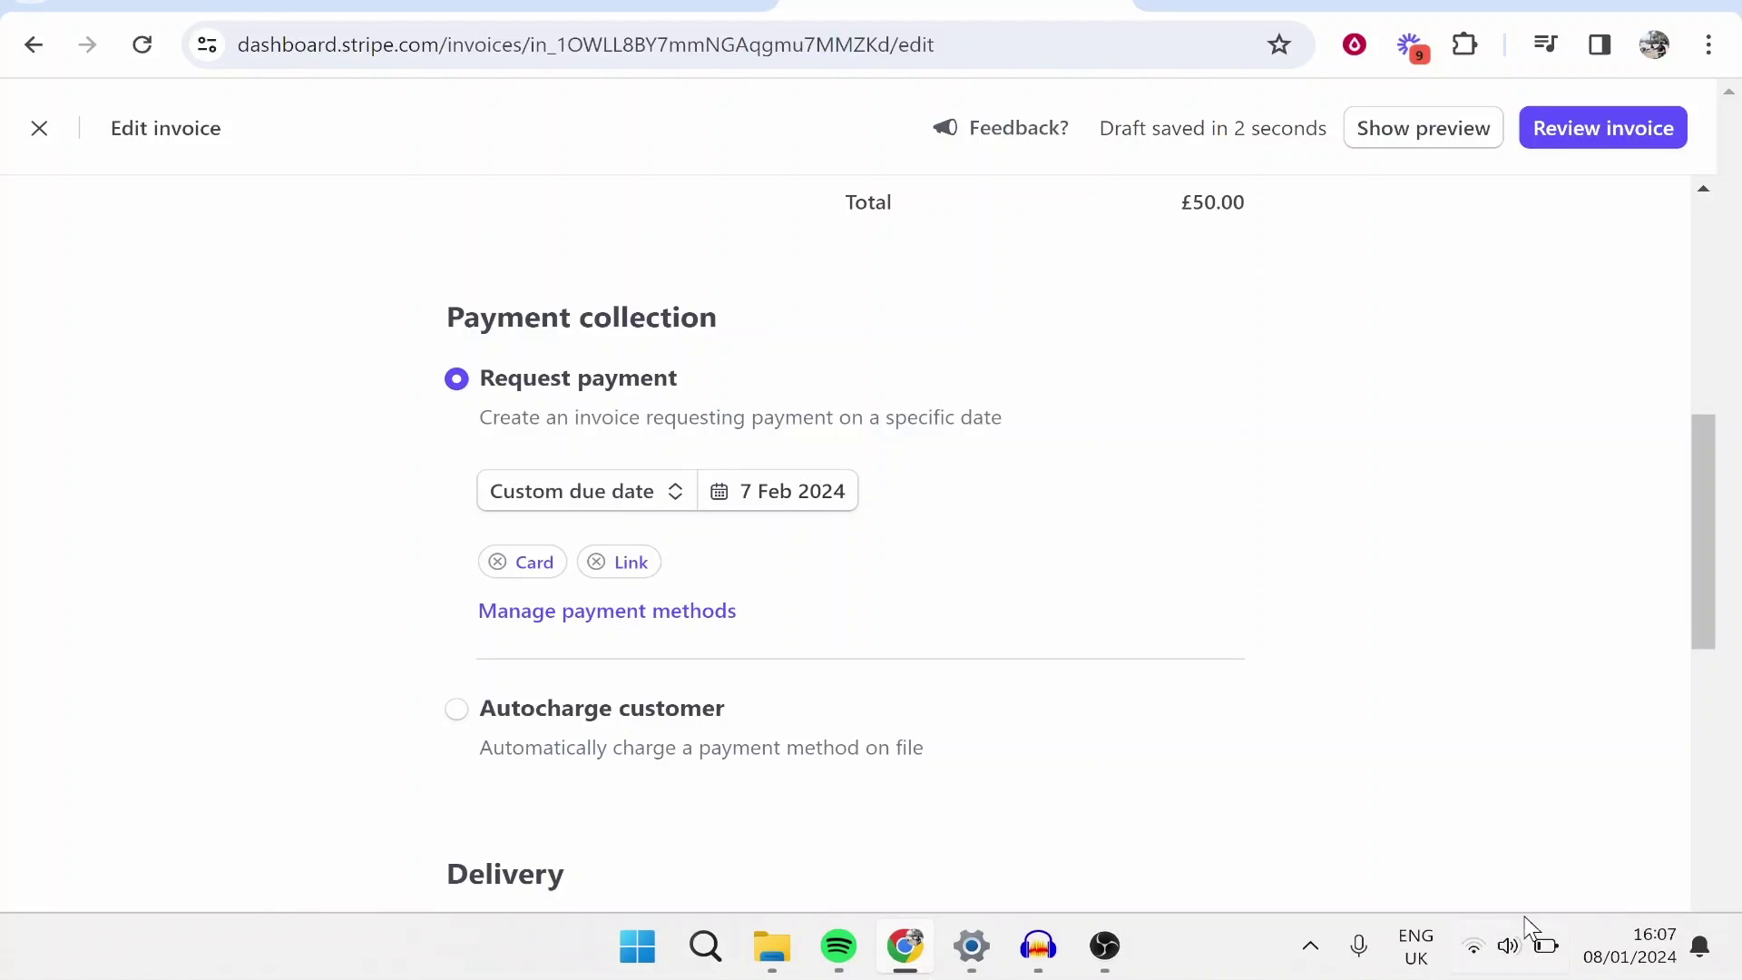
click(1610, 955)
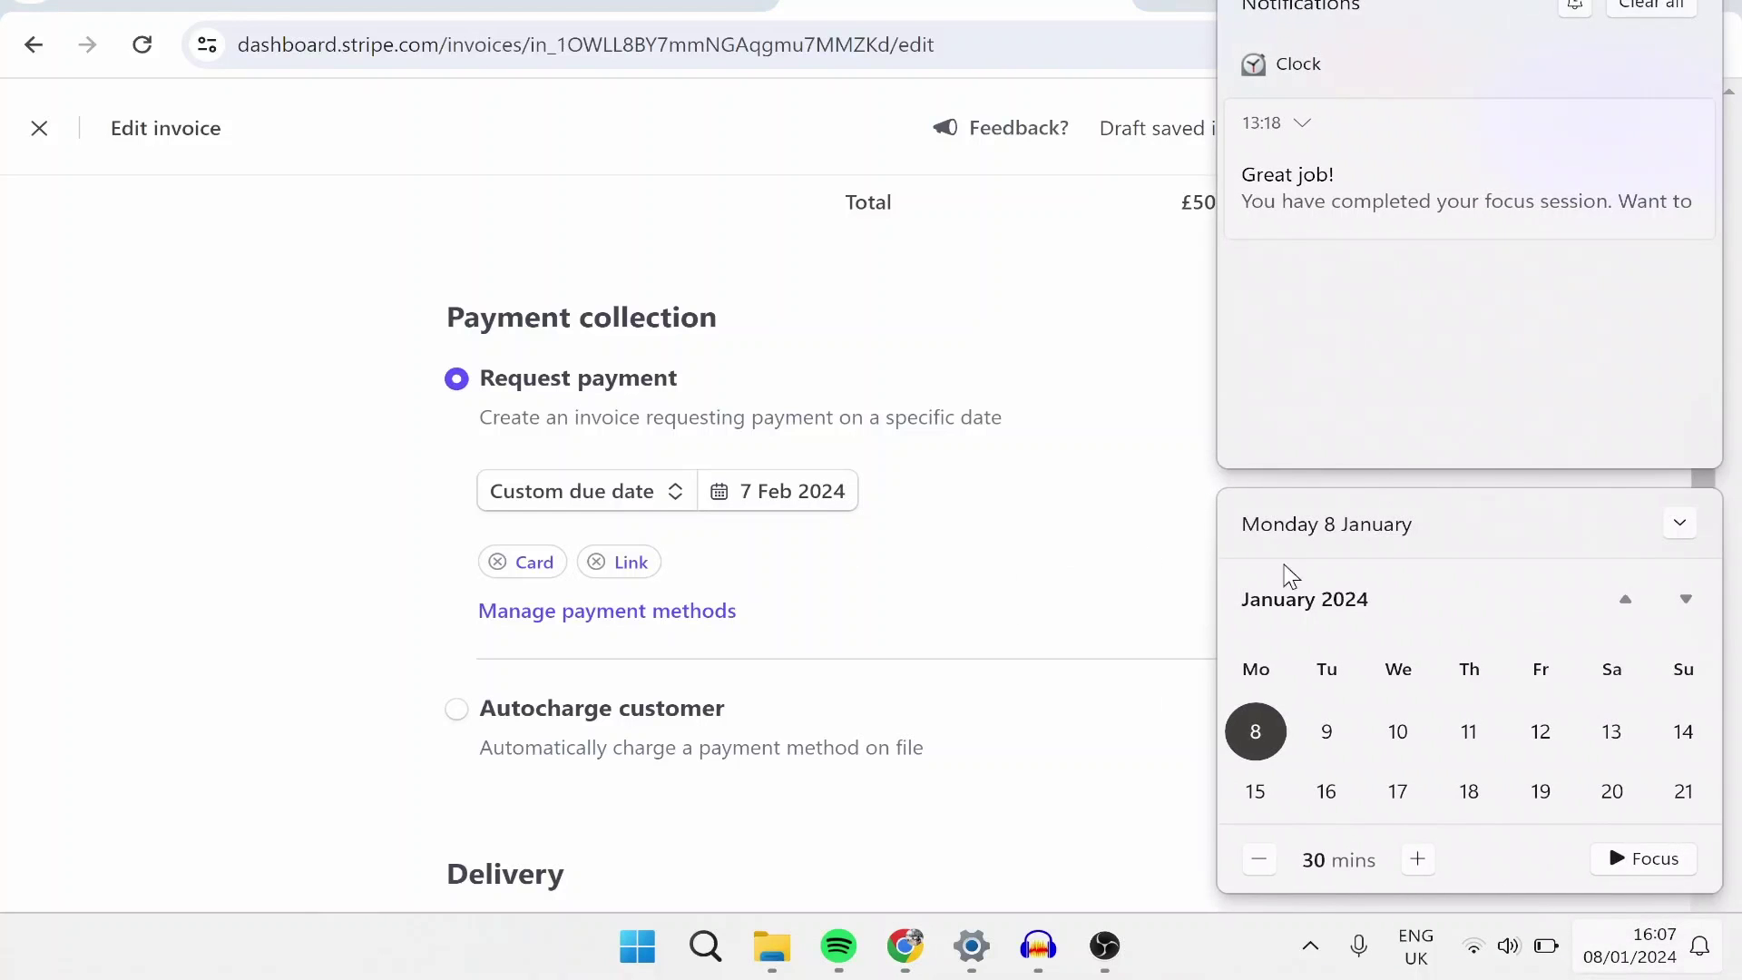
click(795, 506)
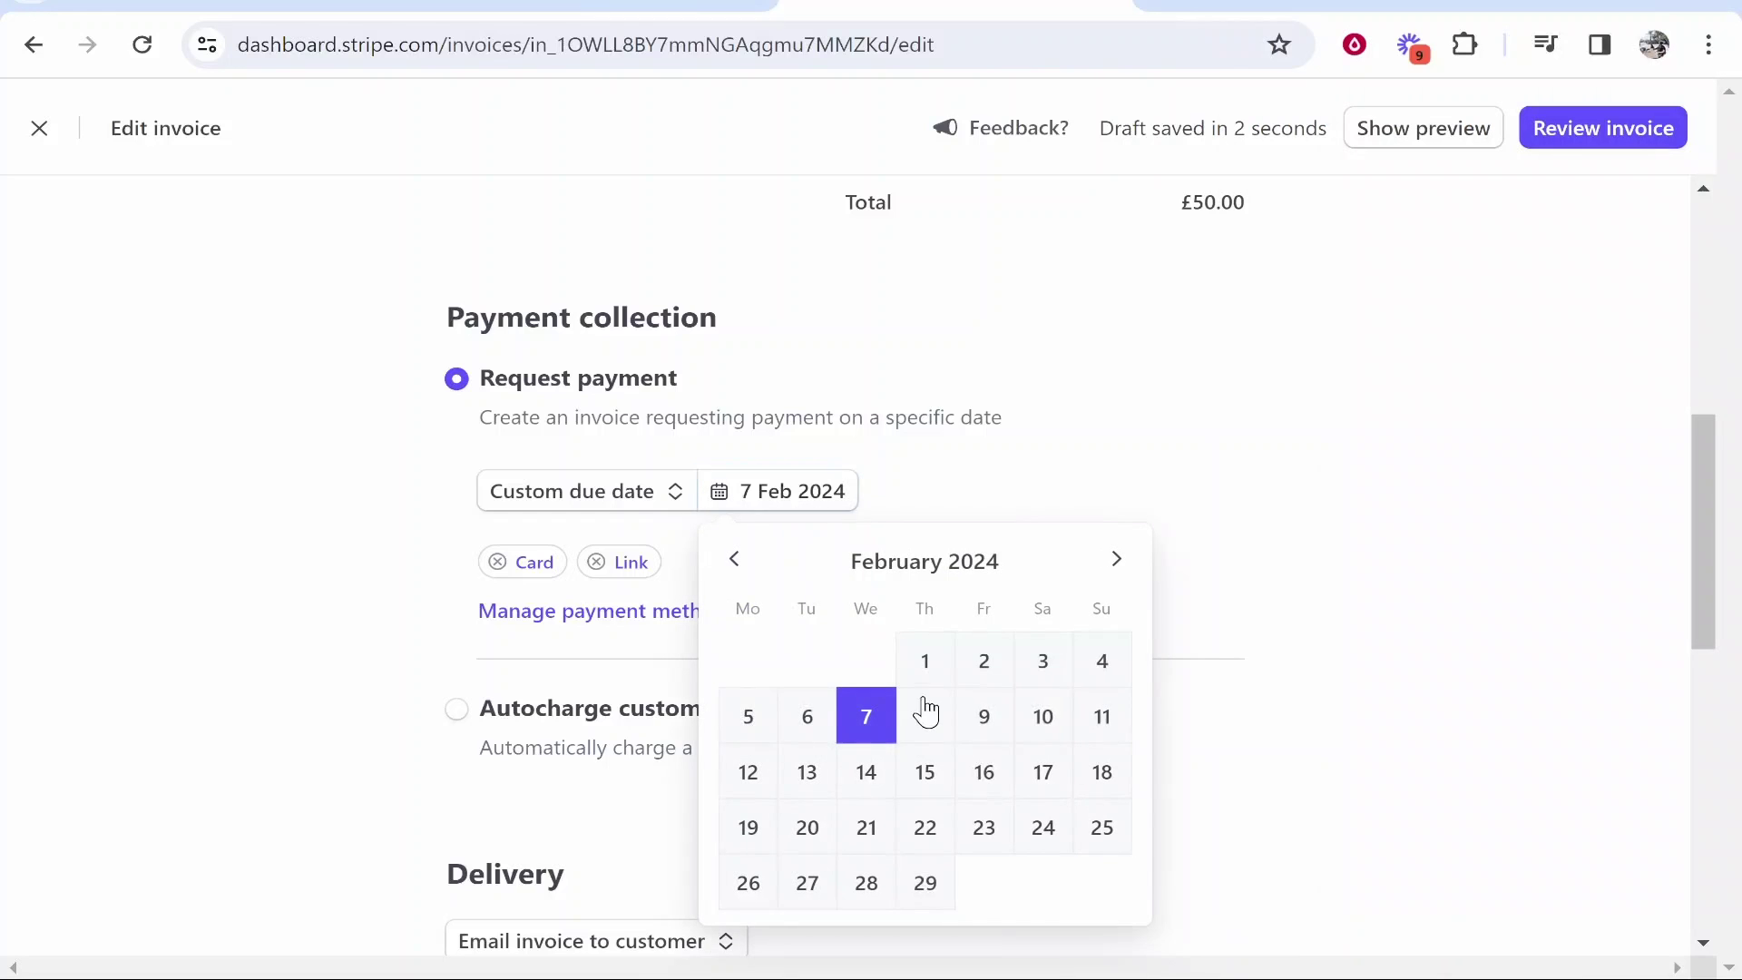
click(735, 561)
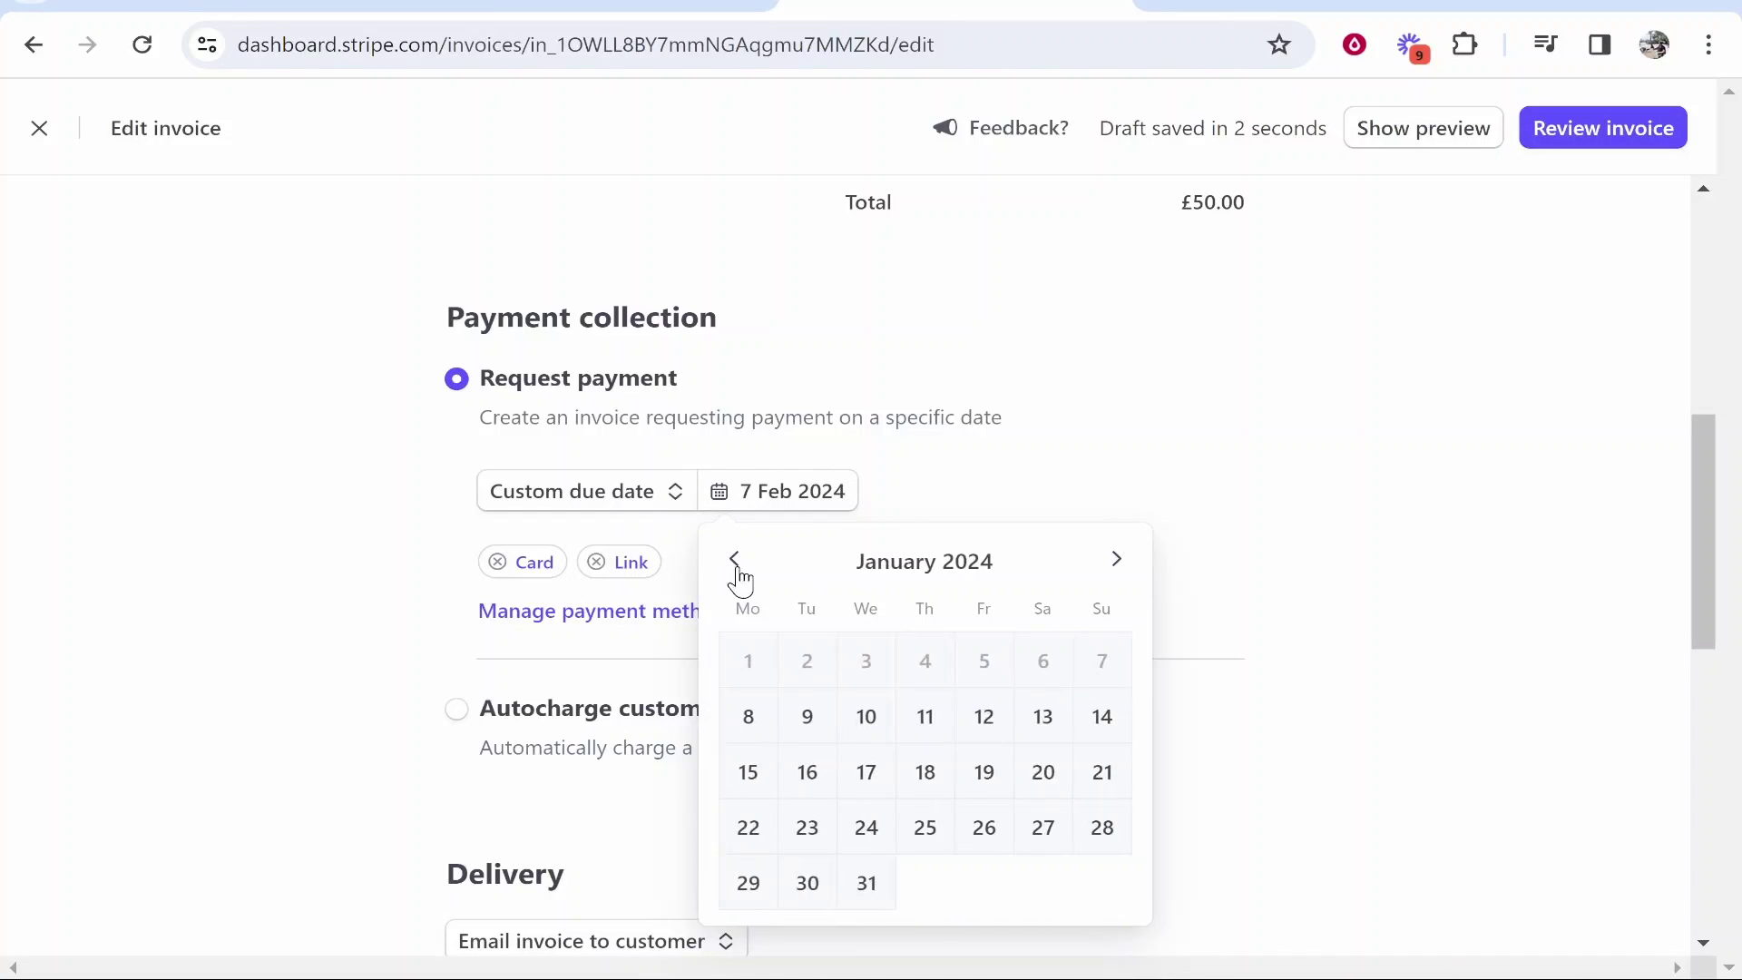
click(752, 773)
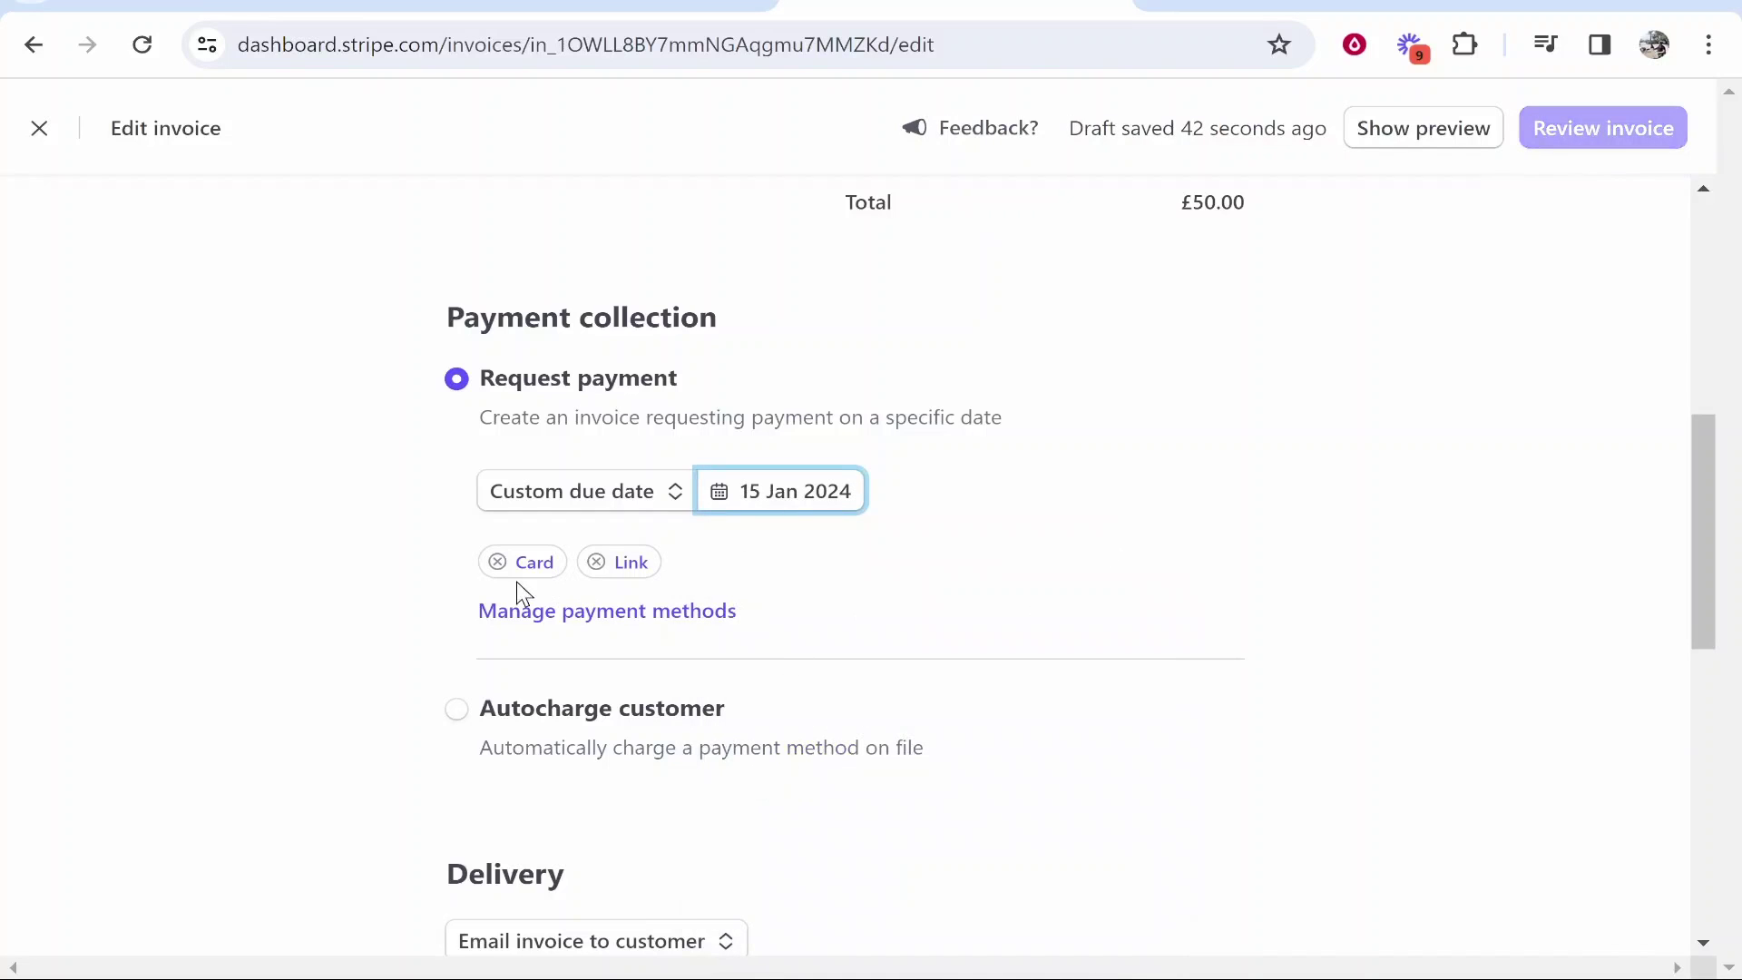
click(598, 613)
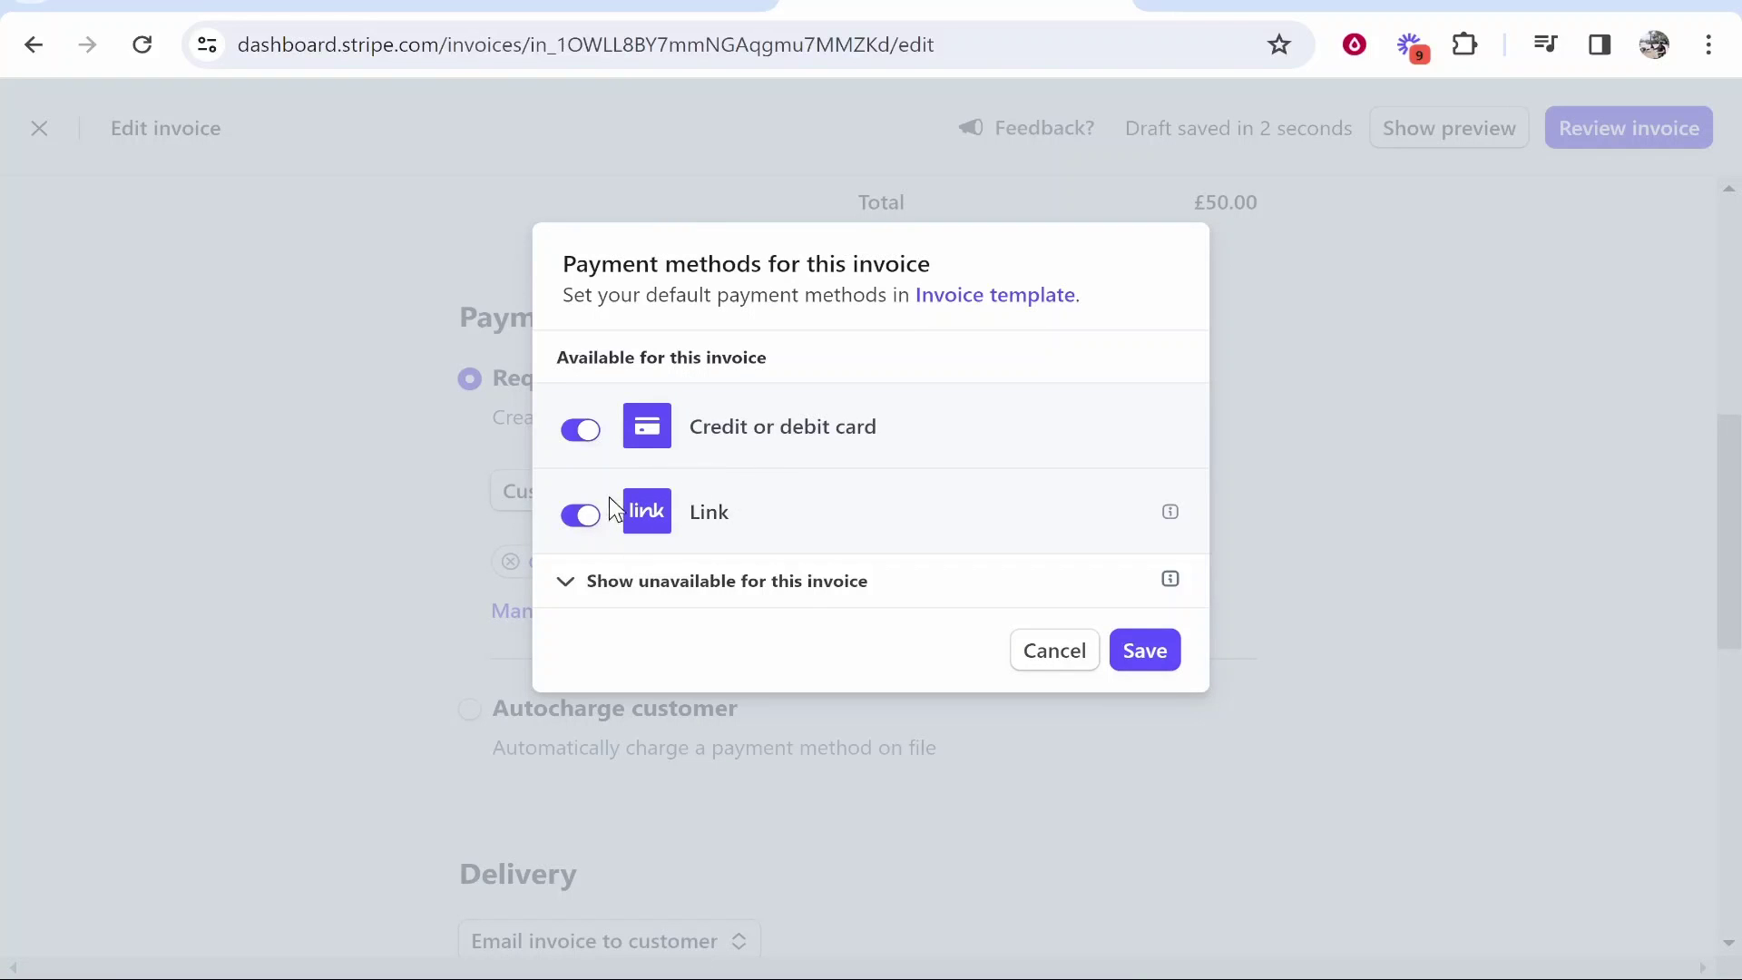
click(1145, 650)
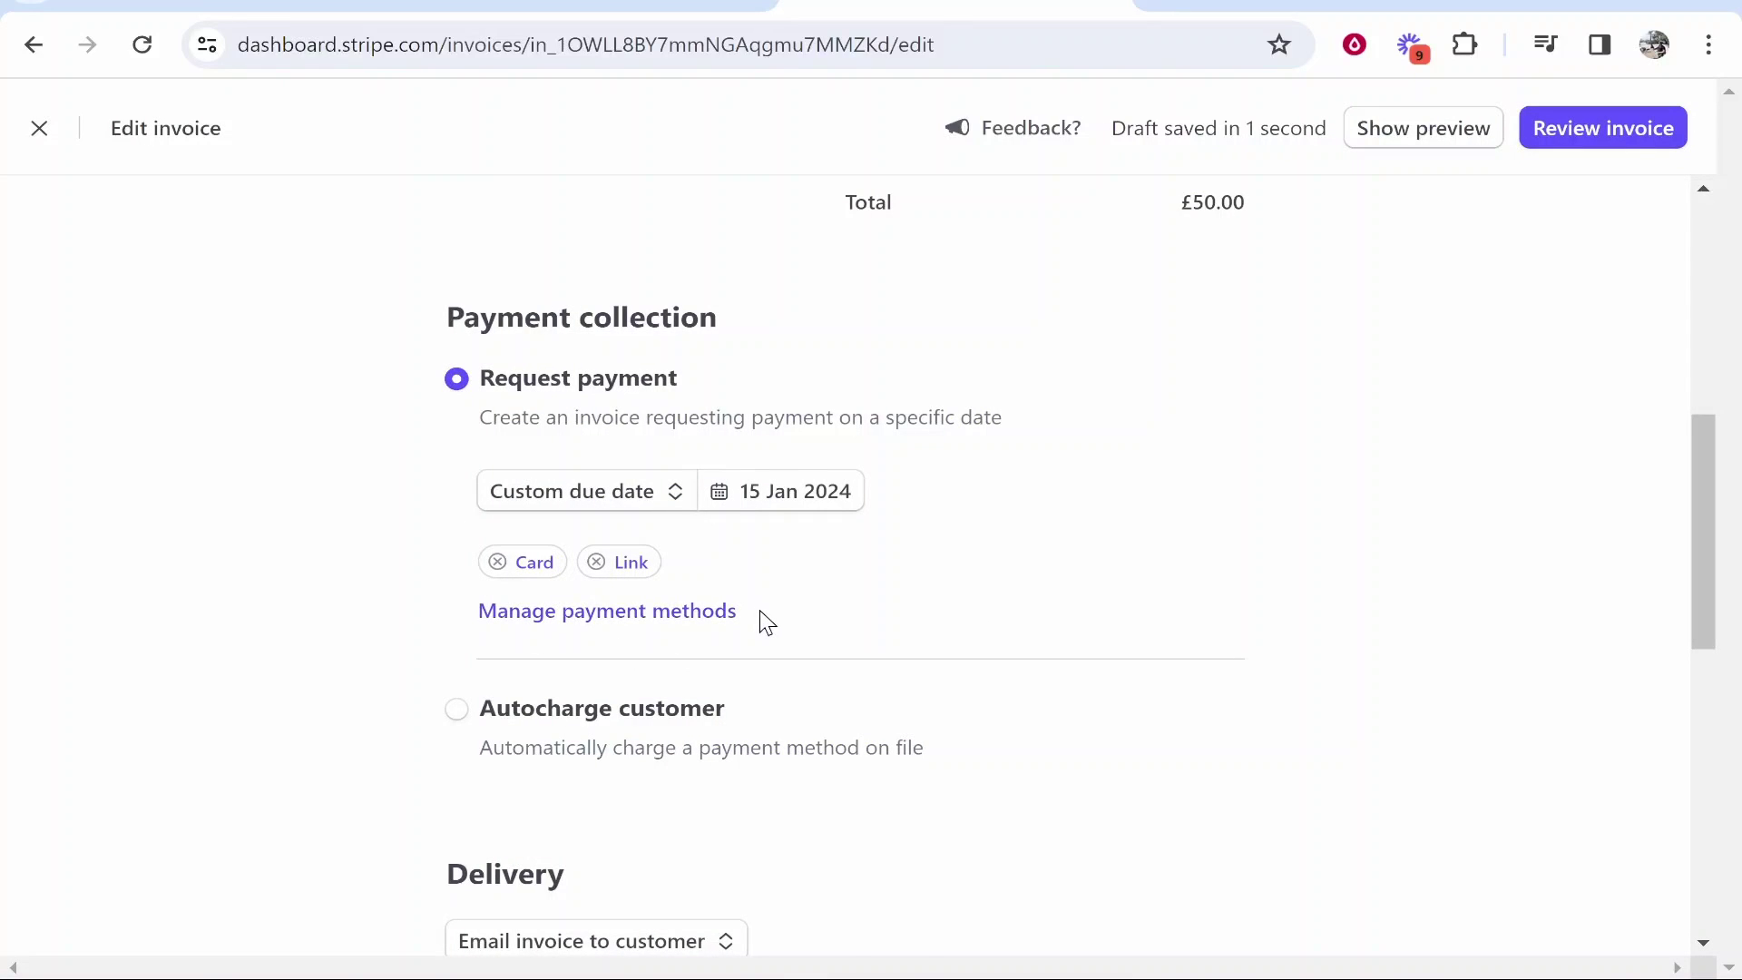
scroll(766, 623, down, 3)
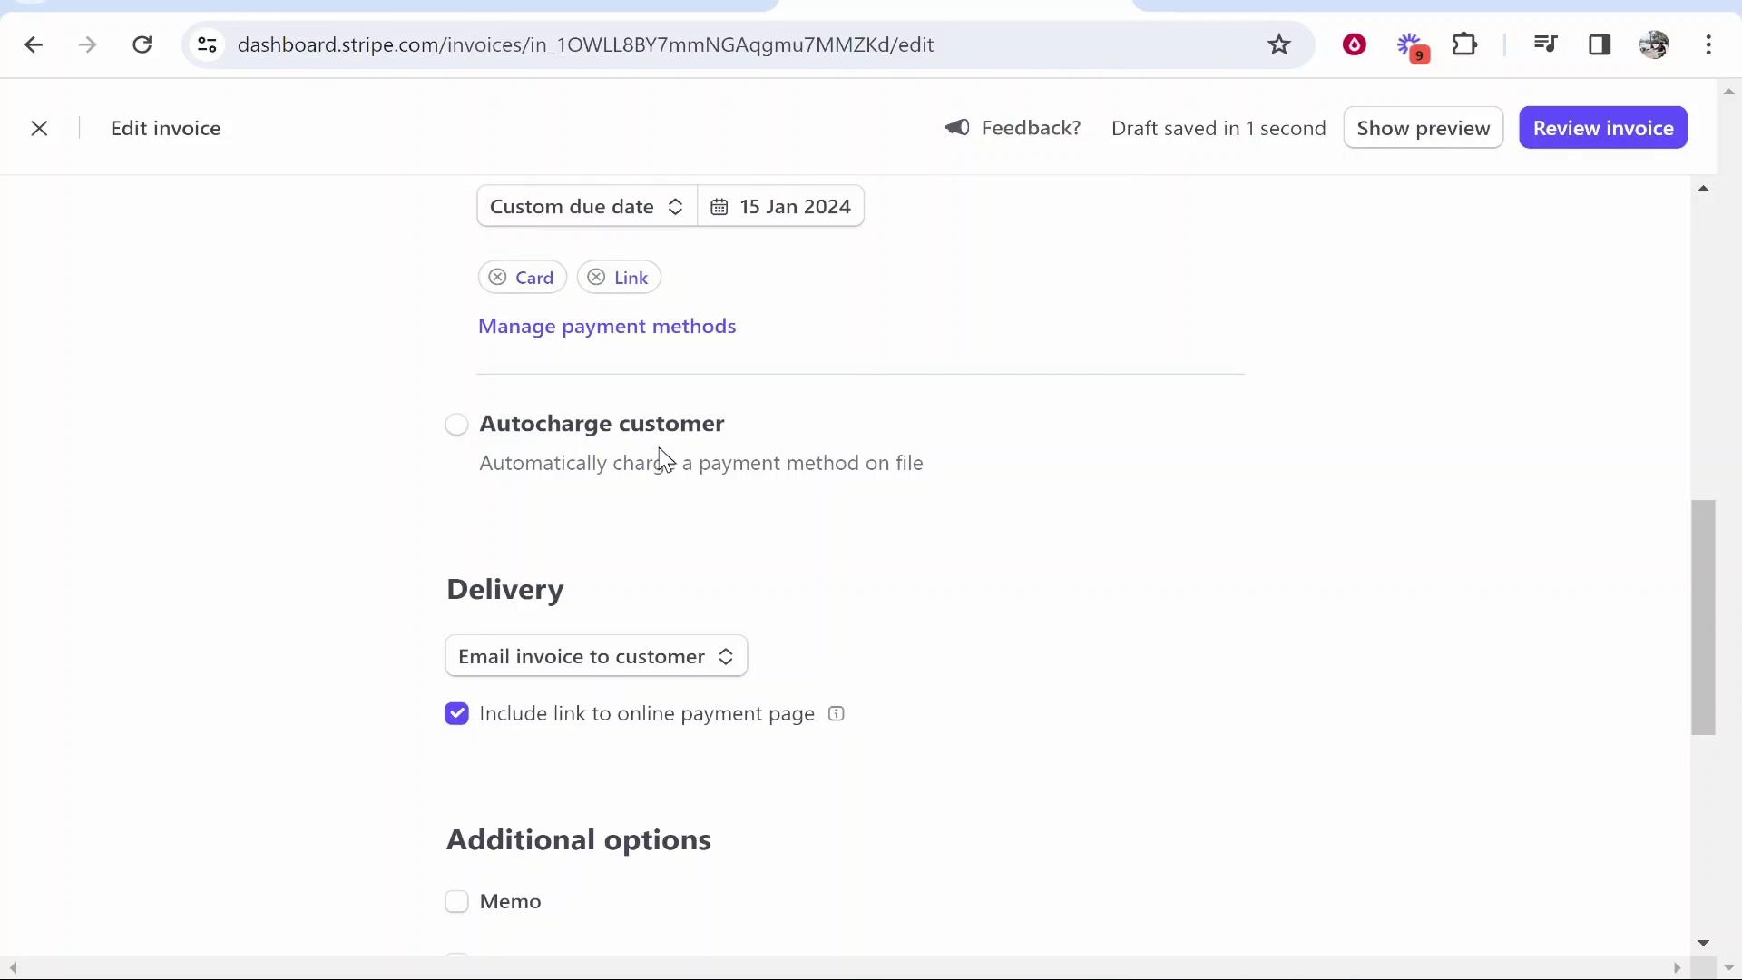
click(459, 430)
scroll(497, 270, up, 3)
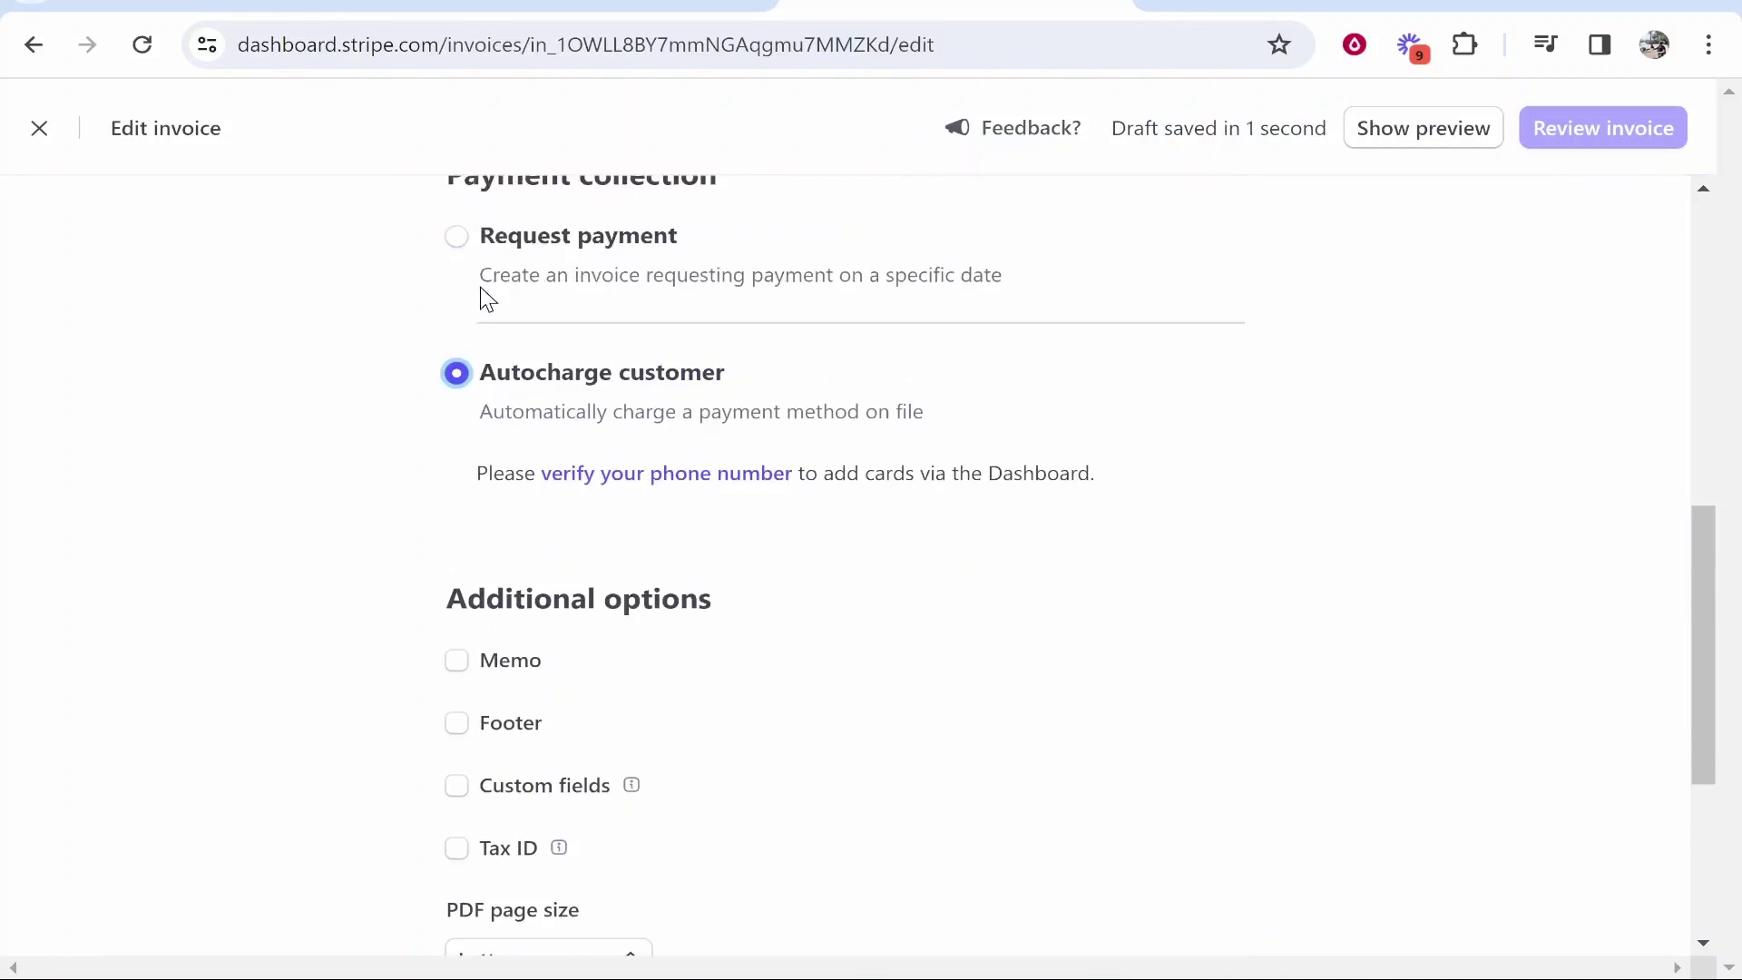
key(Up)
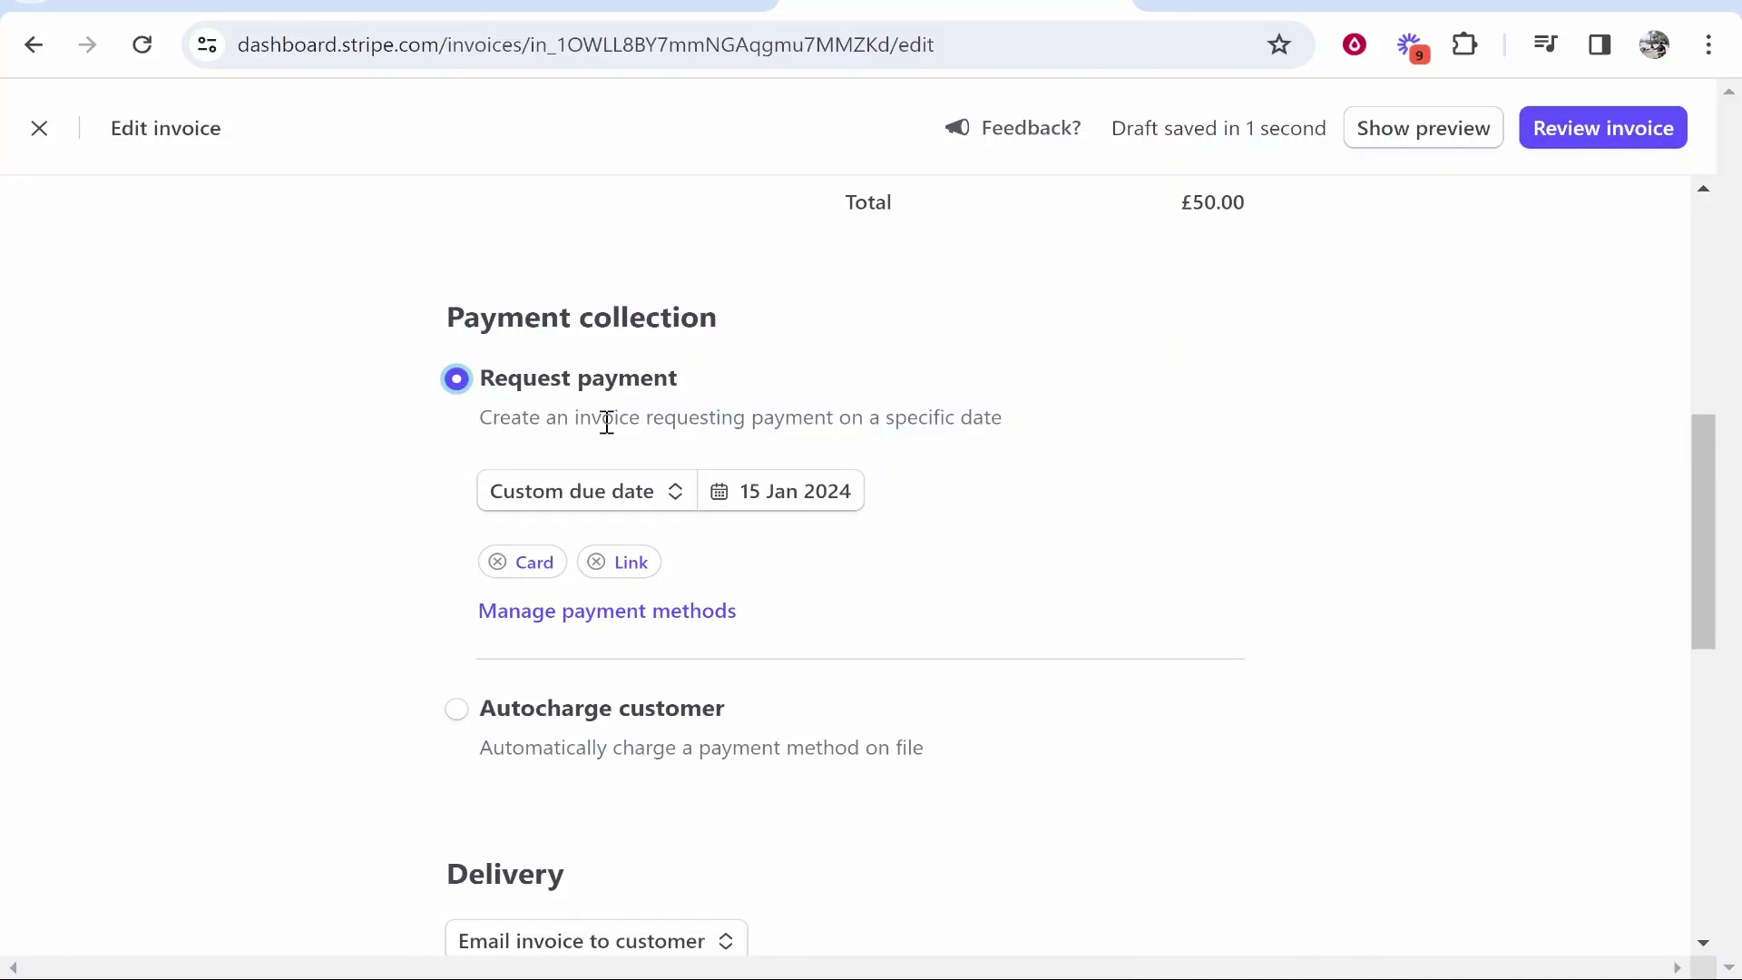
scroll(641, 396, down, 6)
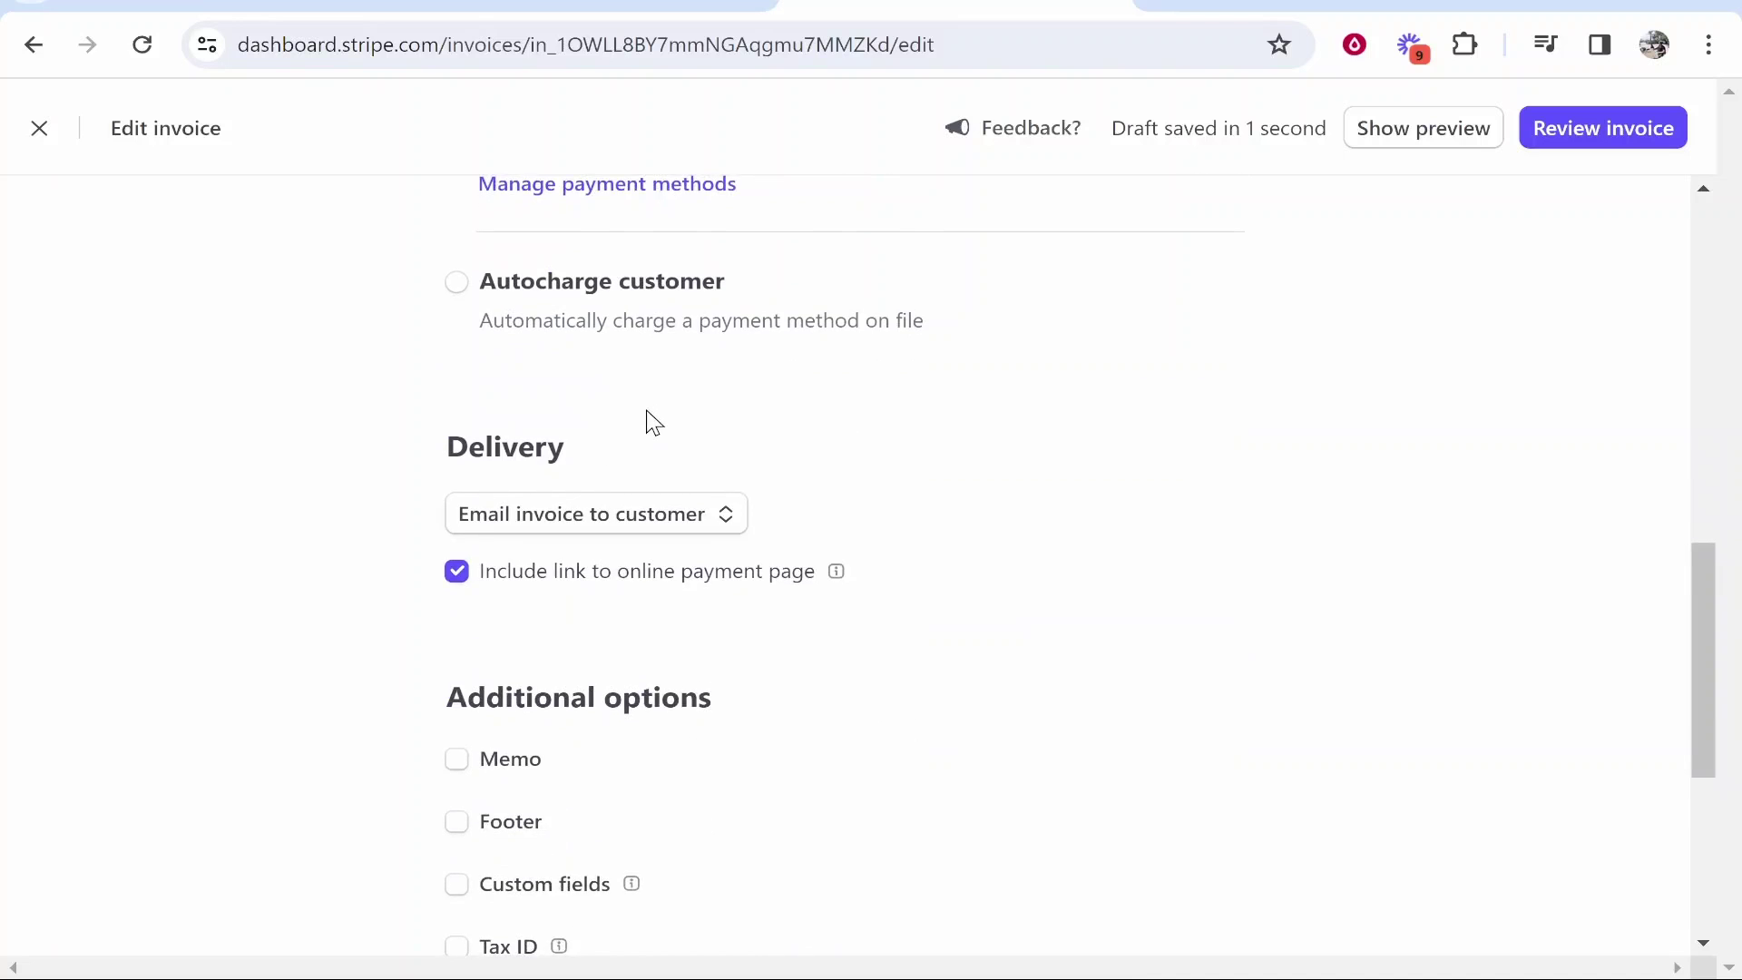
drag(589, 311, 369, 296)
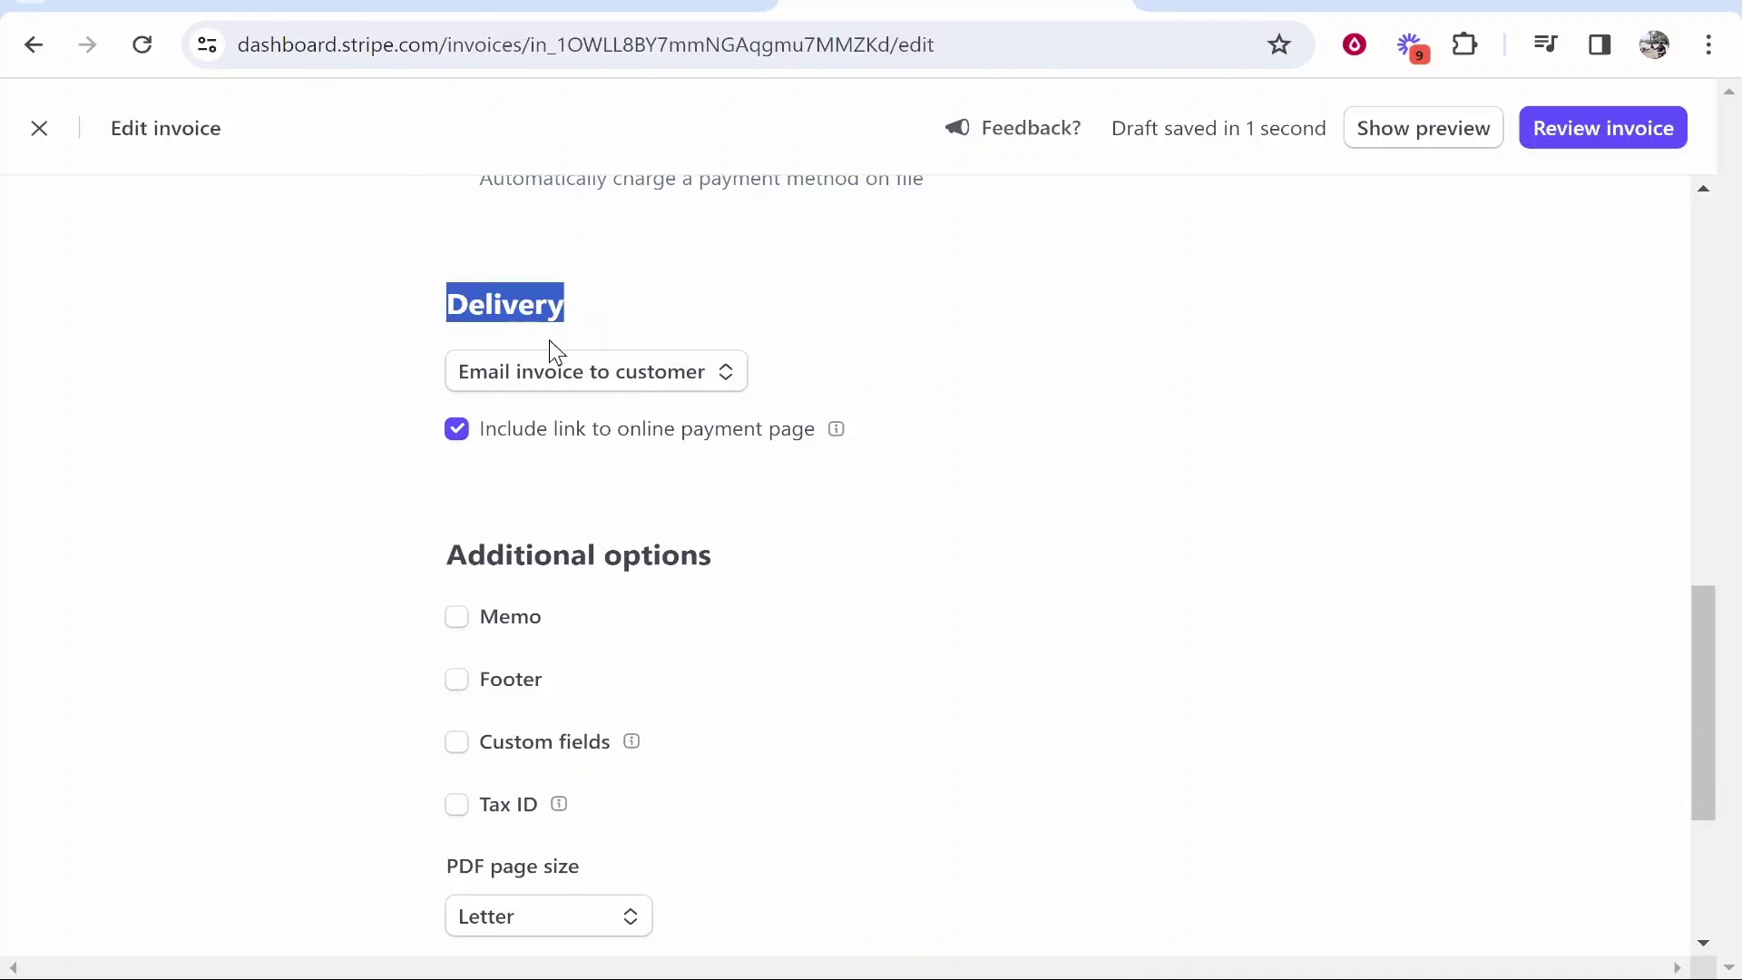
click(300, 370)
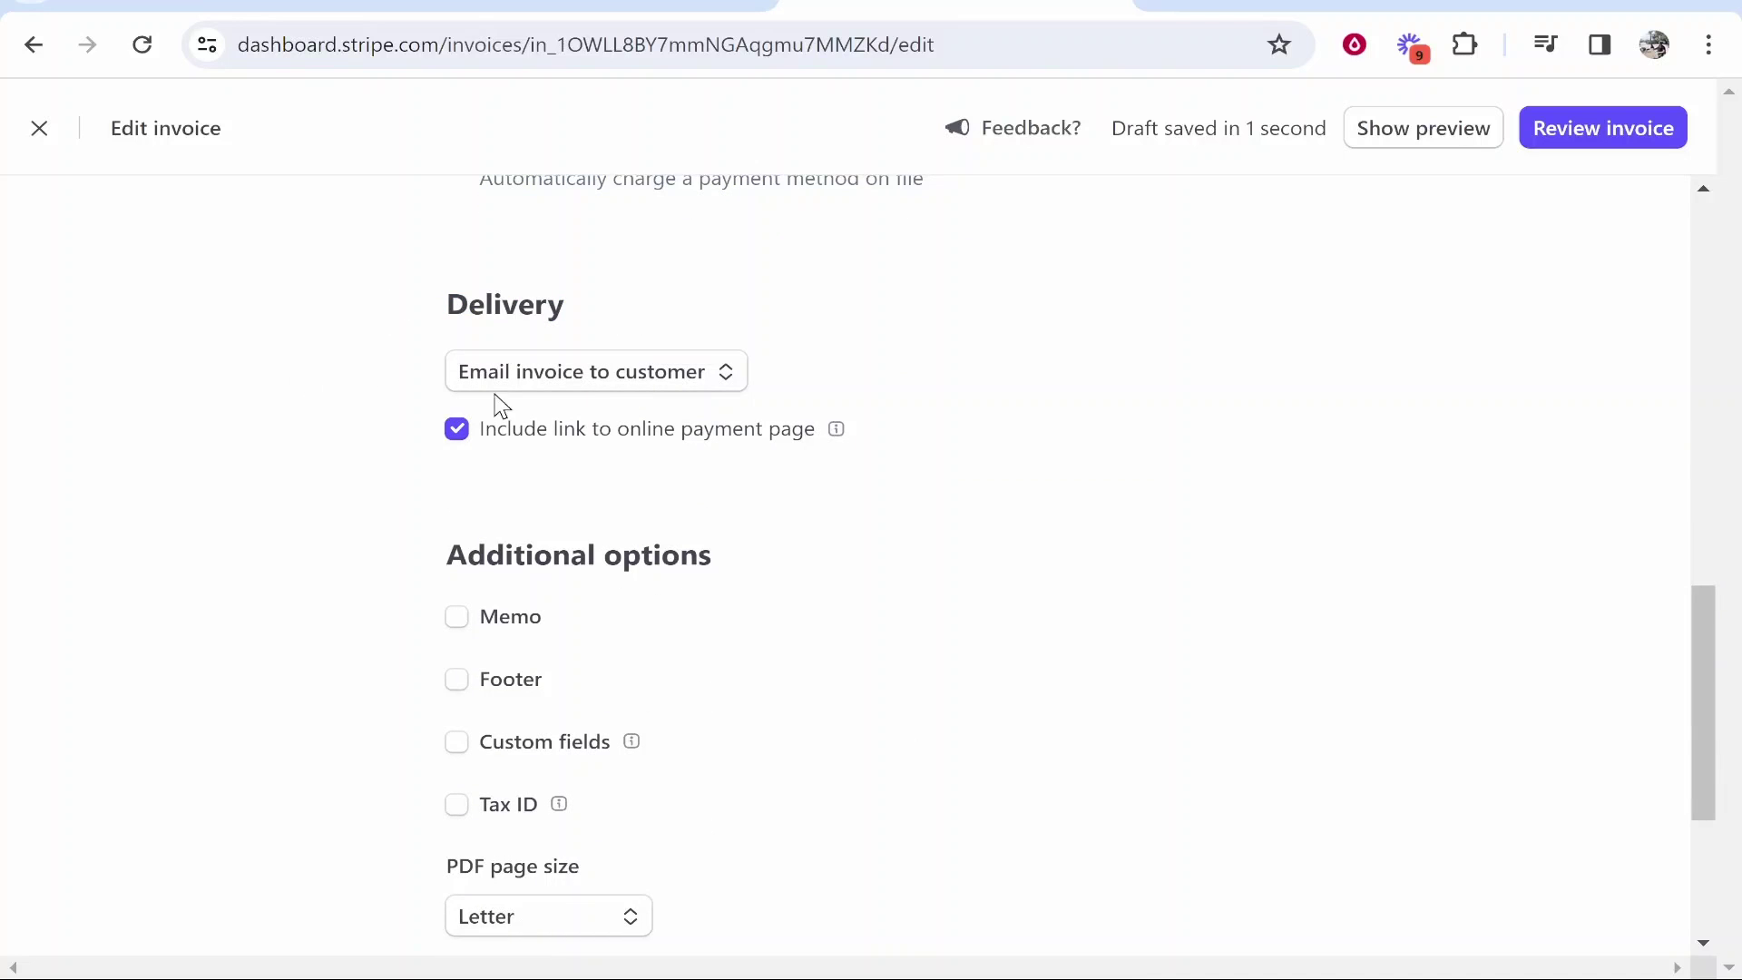
click(590, 373)
click(515, 458)
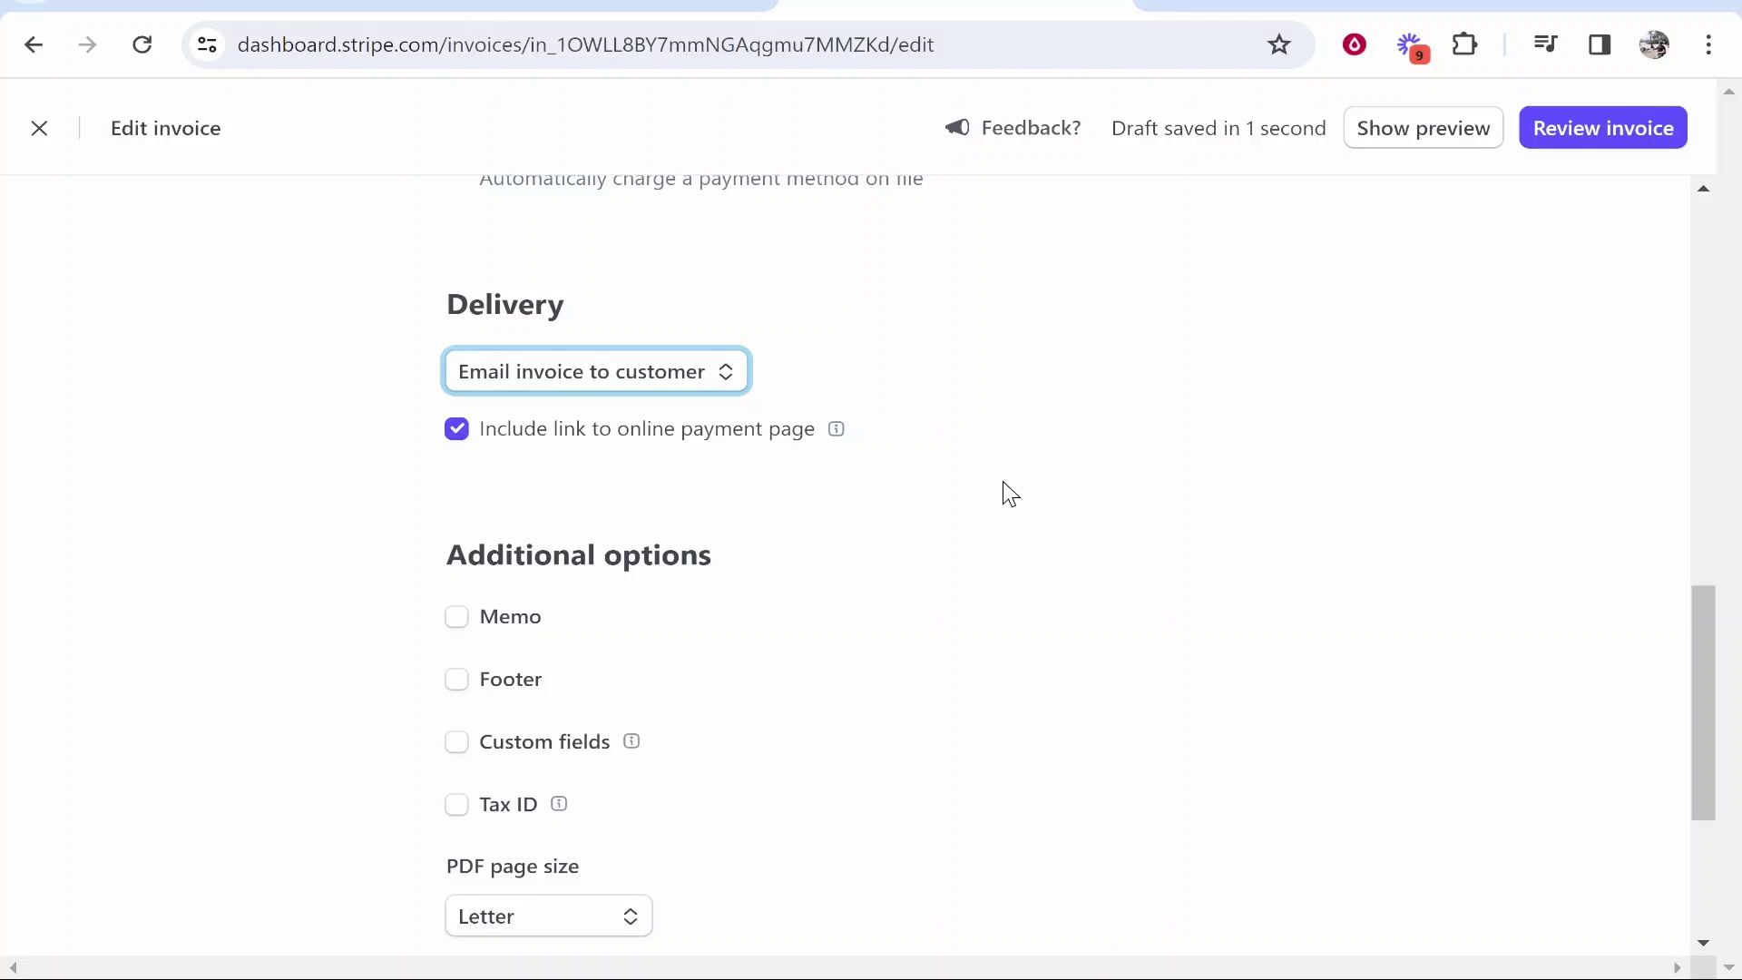
scroll(997, 487, down, 3)
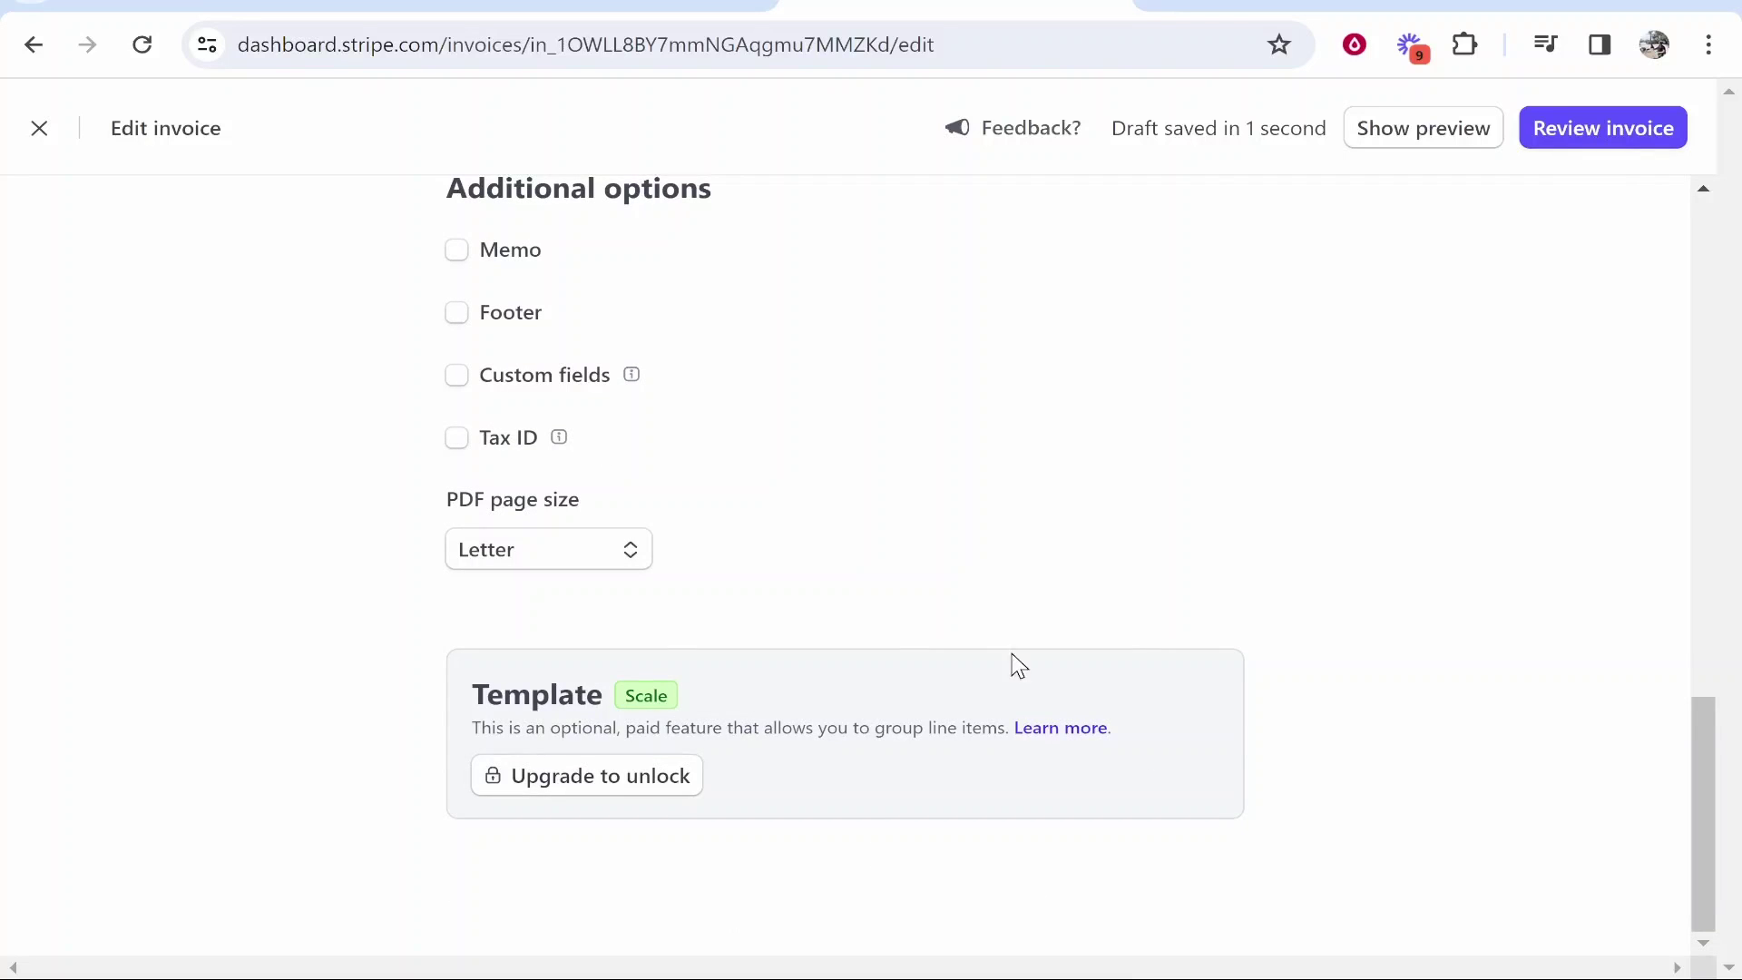
scroll(1466, 590, up, 15)
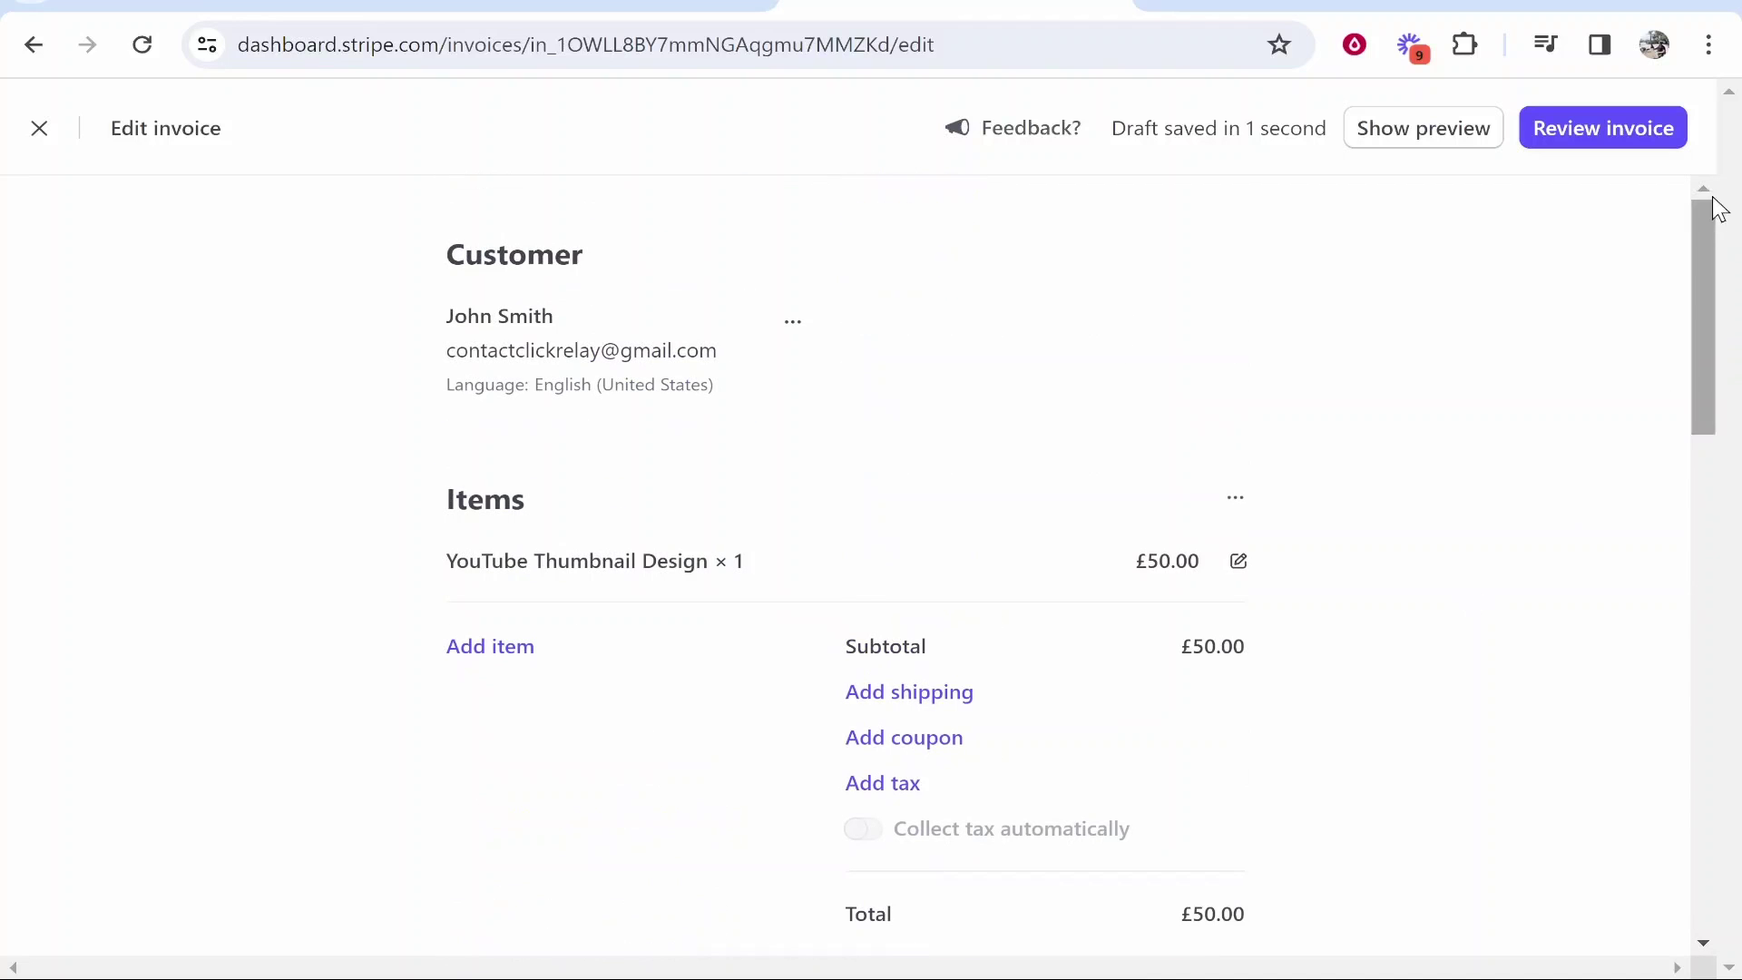
- Review the invoice, add the customer's e-mail address as Cc, and send it
click(1599, 130)
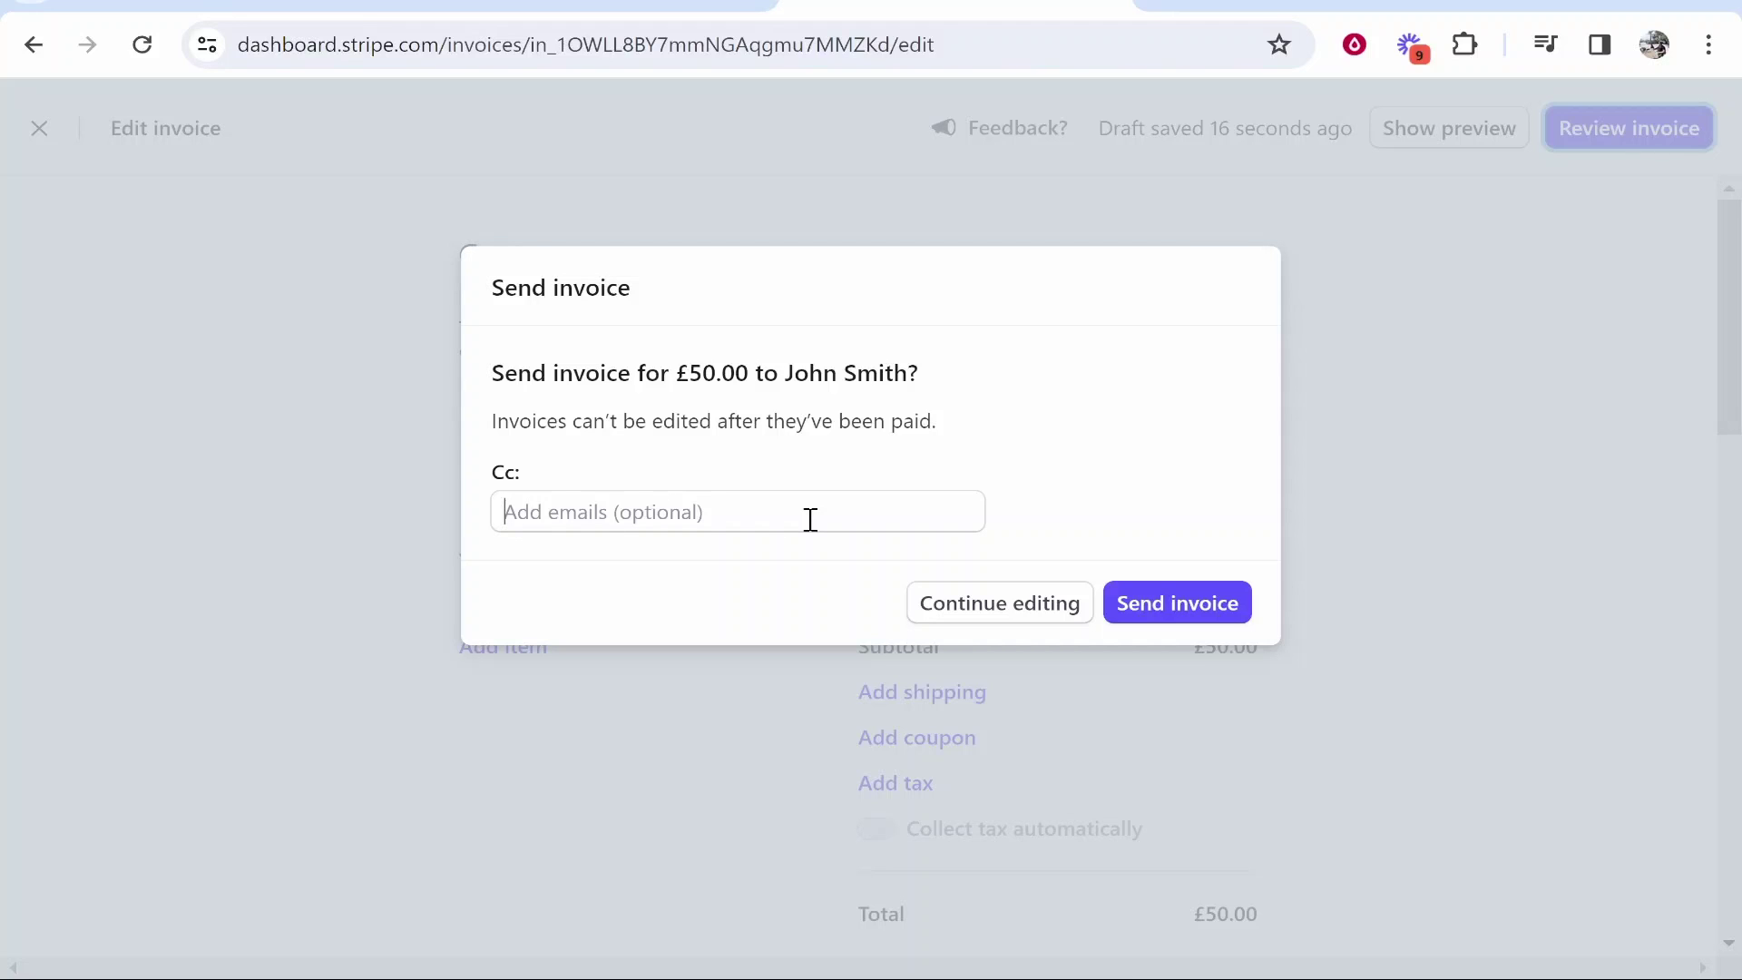
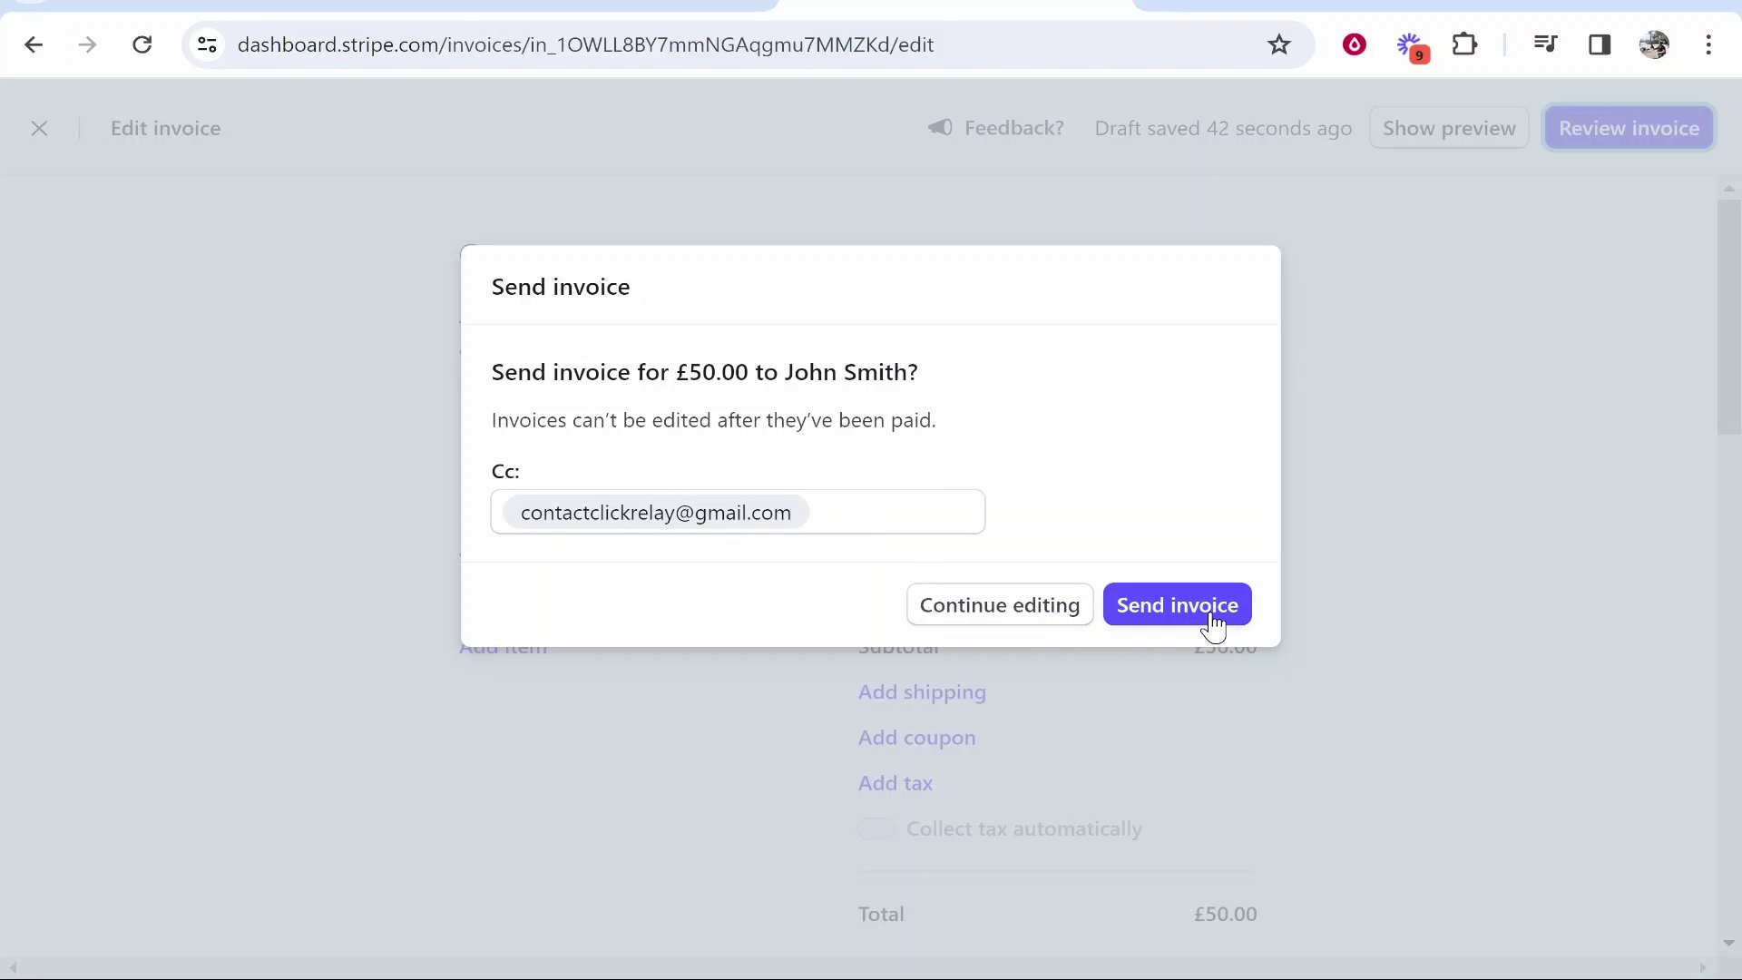
click(1214, 625)
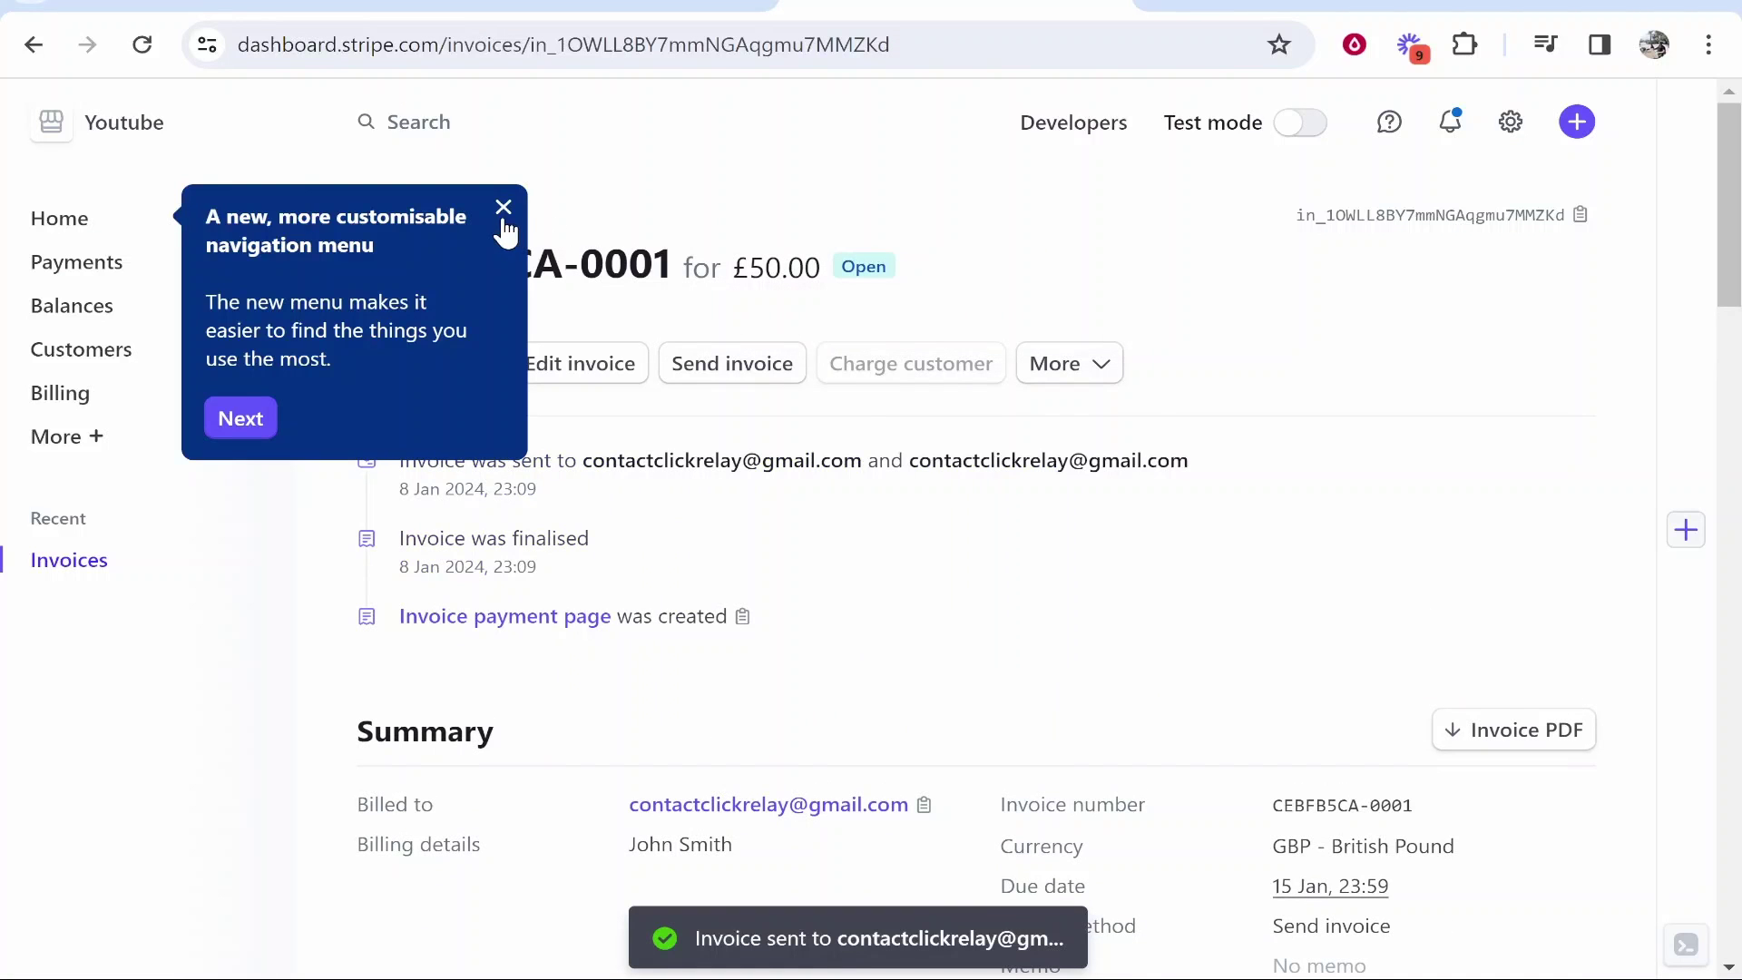
- Close the new navigation menu tip and switch to the Gmail tab with the invoice e-mail
click(504, 208)
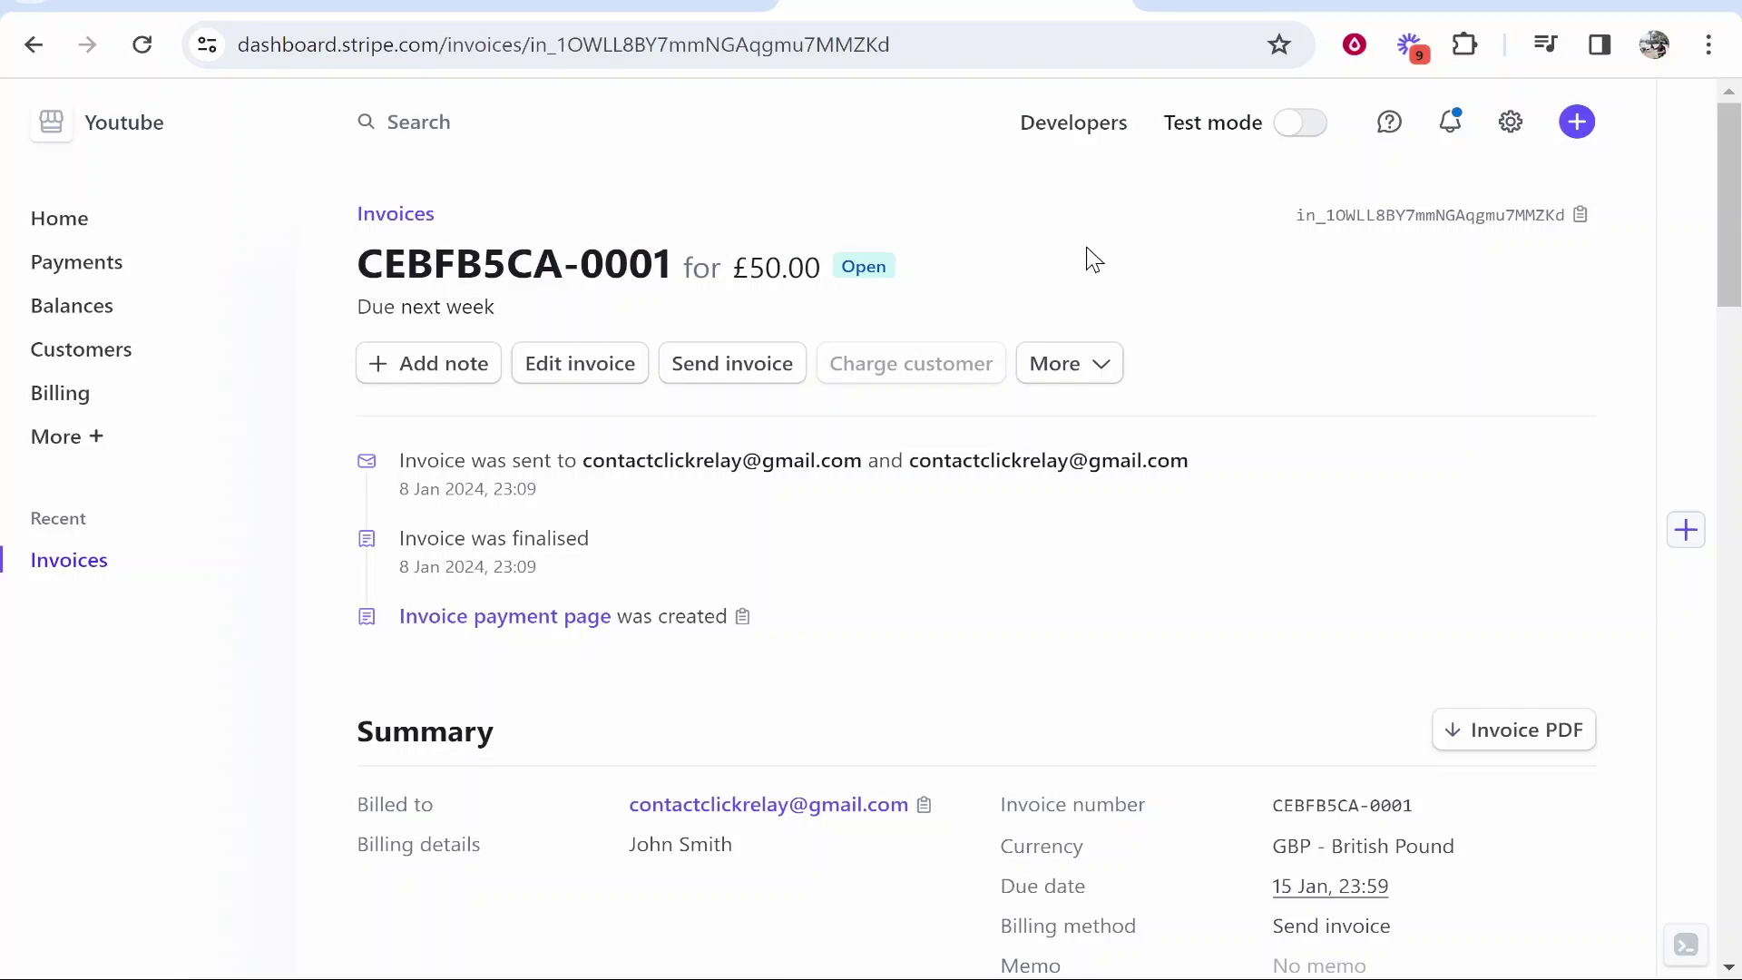
click(1145, 4)
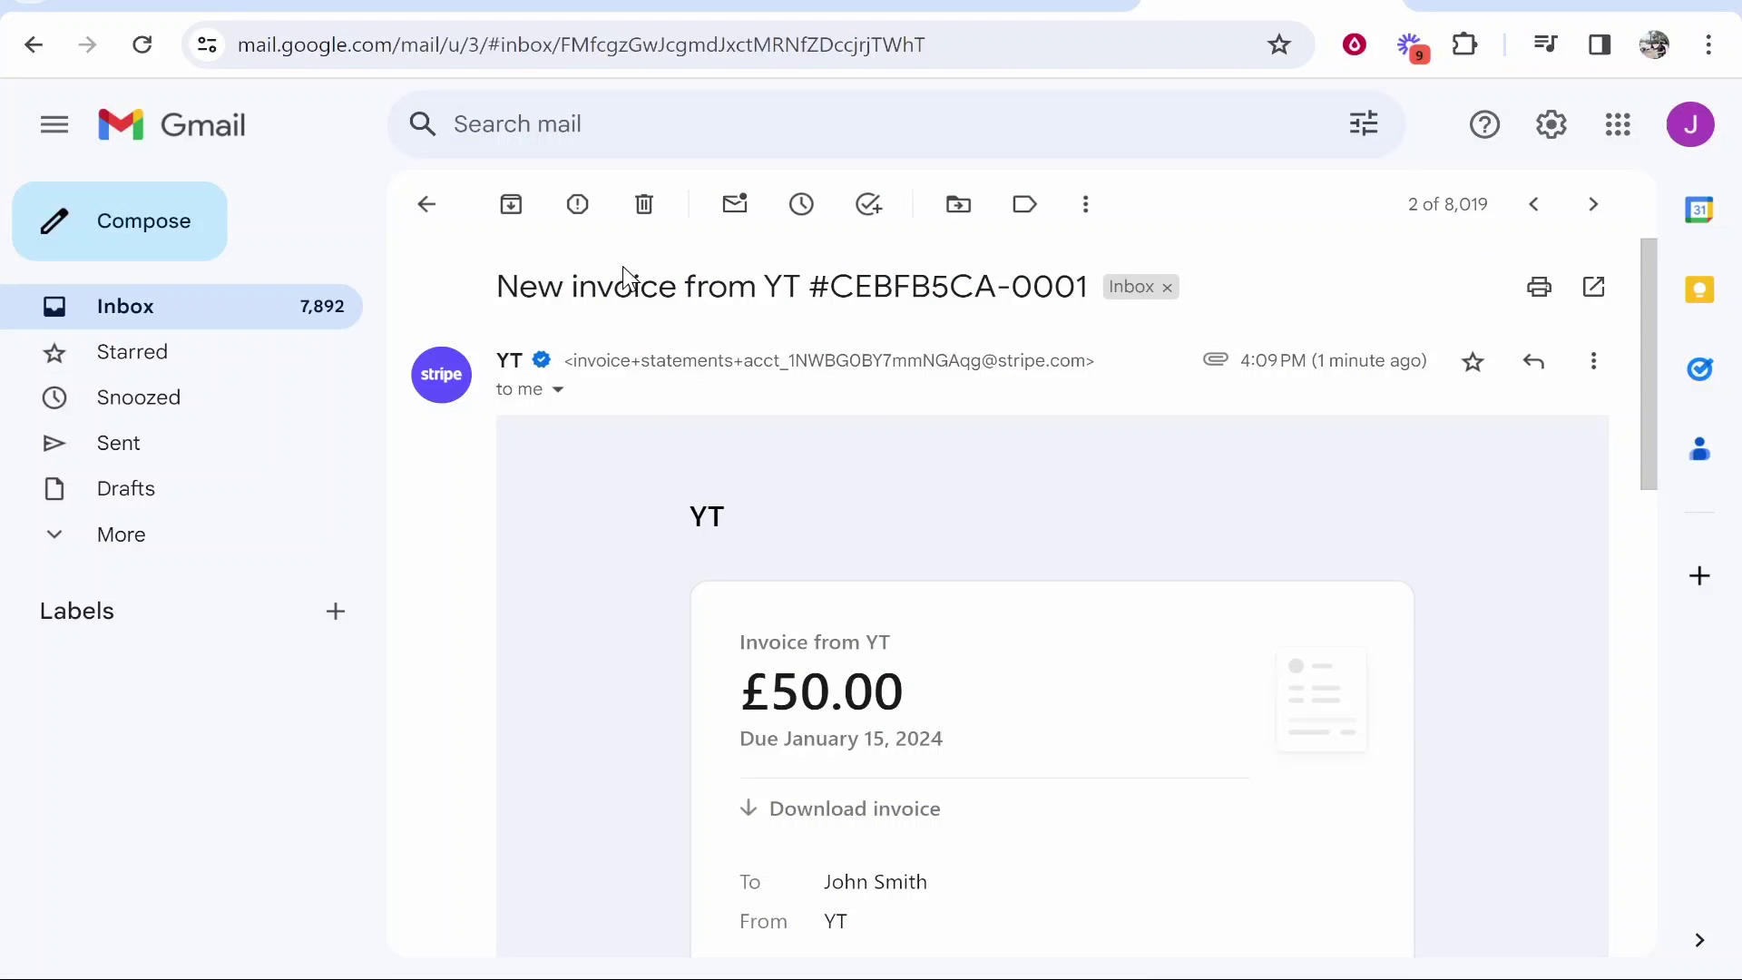
- Highlight the sender name YT in the invoice e-mail's subject line
drag(497, 286, 805, 290)
double_click(779, 286)
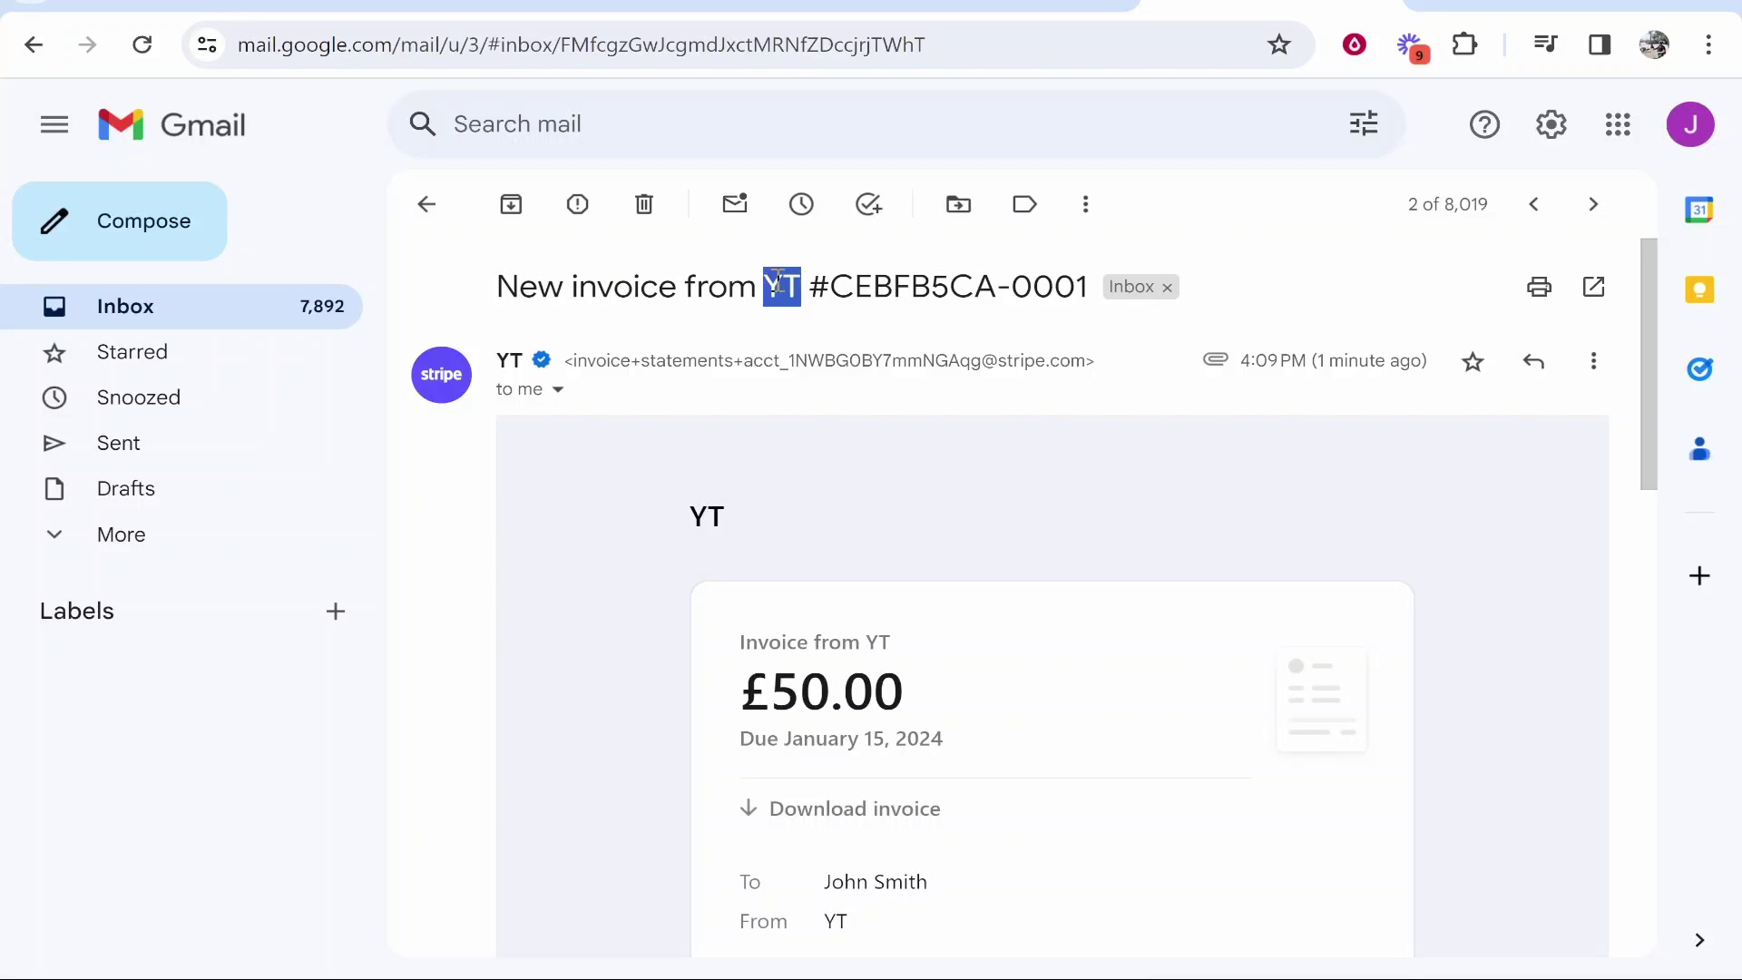
click(792, 287)
double_click(788, 286)
click(771, 290)
- Scroll down to highlight the YouTube Thumbnail Design line item, then scroll back up
scroll(761, 324, down, 1)
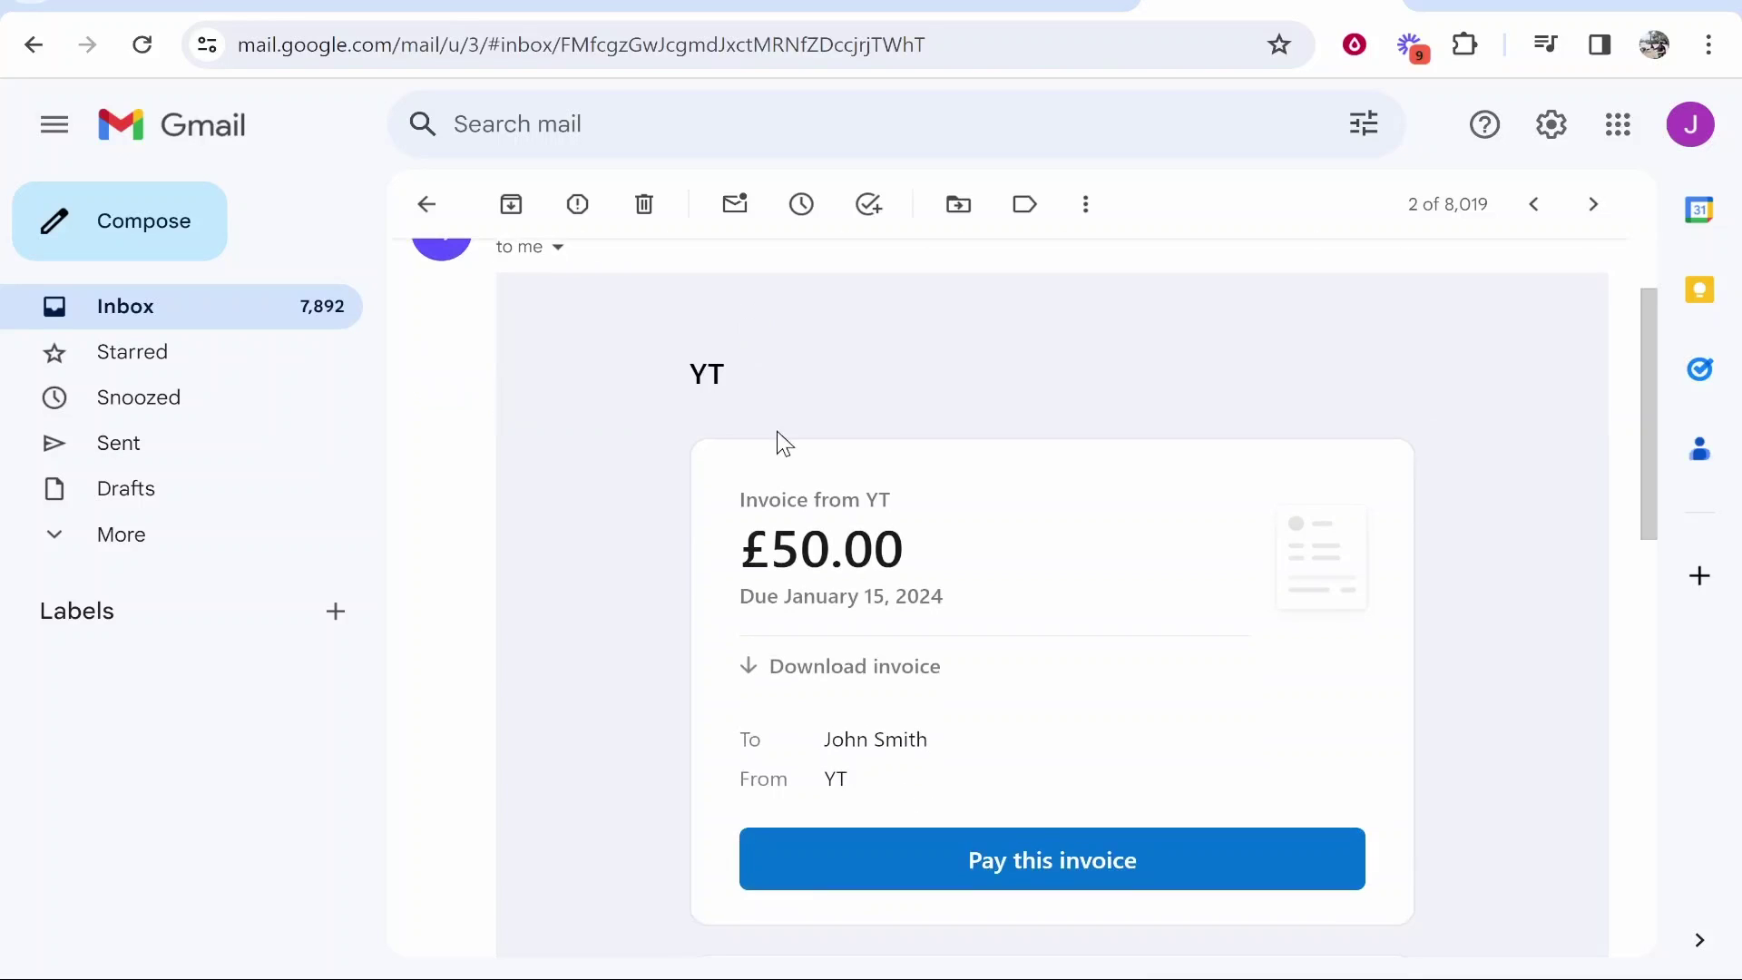
scroll(807, 653, down, 5)
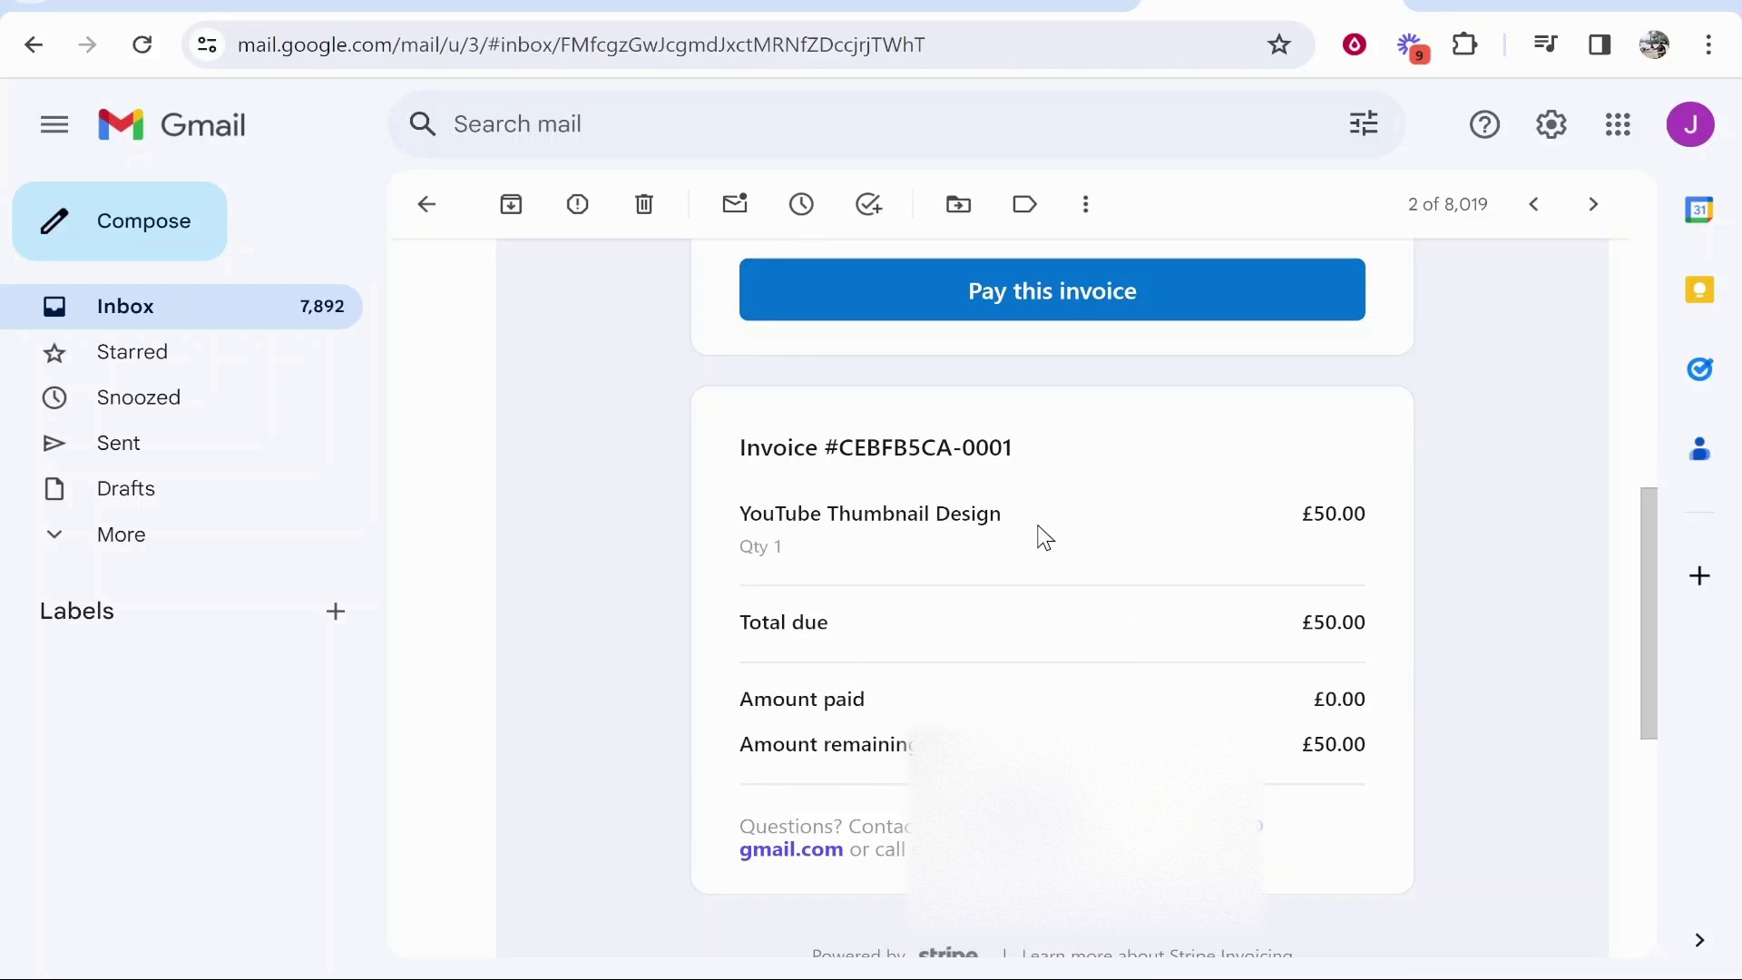
drag(1007, 517, 726, 516)
click(810, 490)
scroll(823, 660, up, 2)
scroll(823, 661, up, 5)
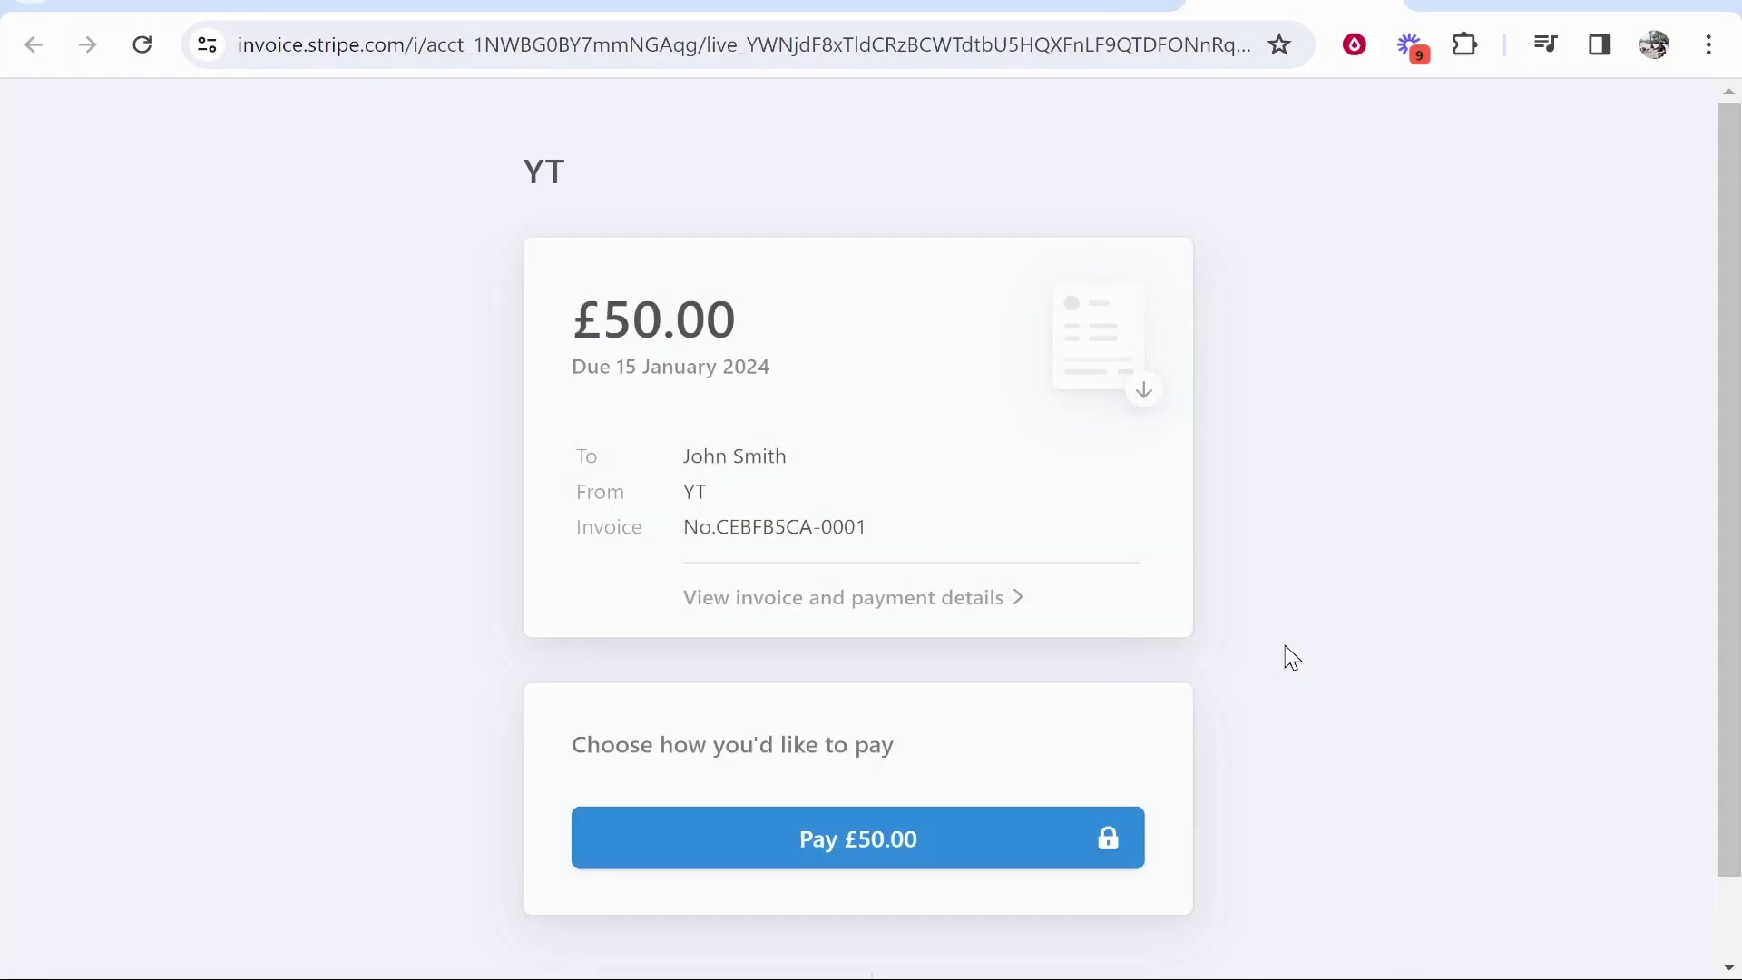
- Reveal the £50.00 card payment form and scroll through it
click(774, 828)
scroll(492, 769, down, 3)
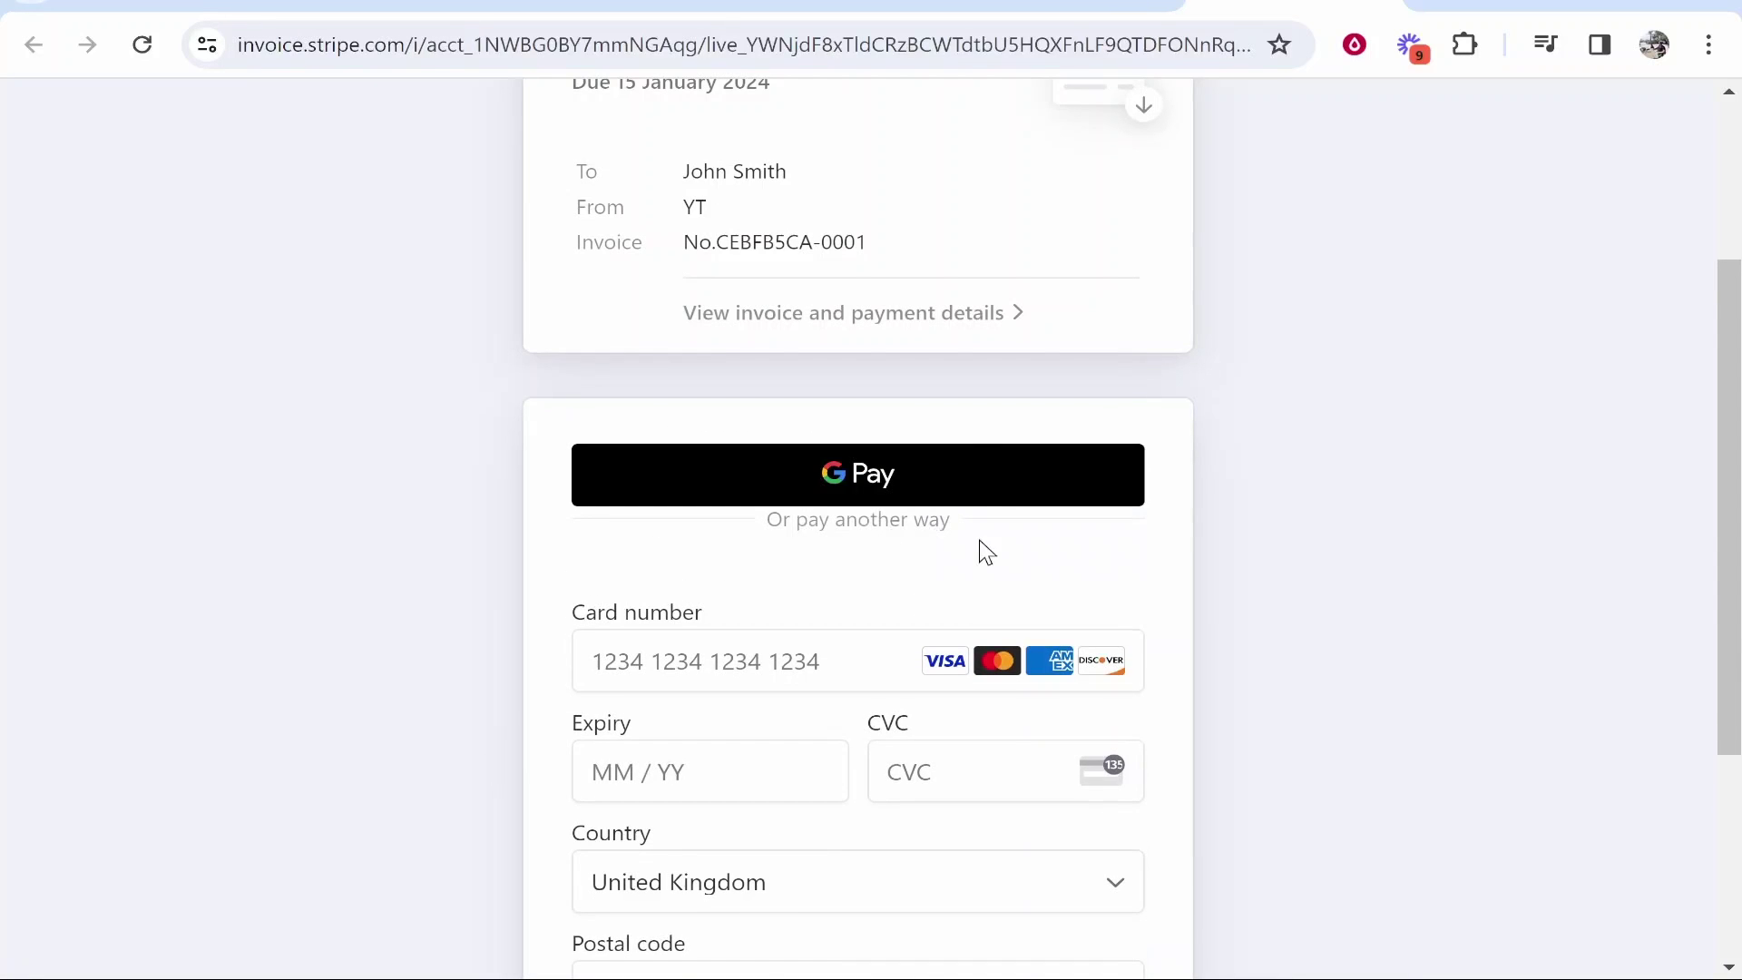
scroll(793, 502, down, 4)
scroll(1357, 696, up, 7)
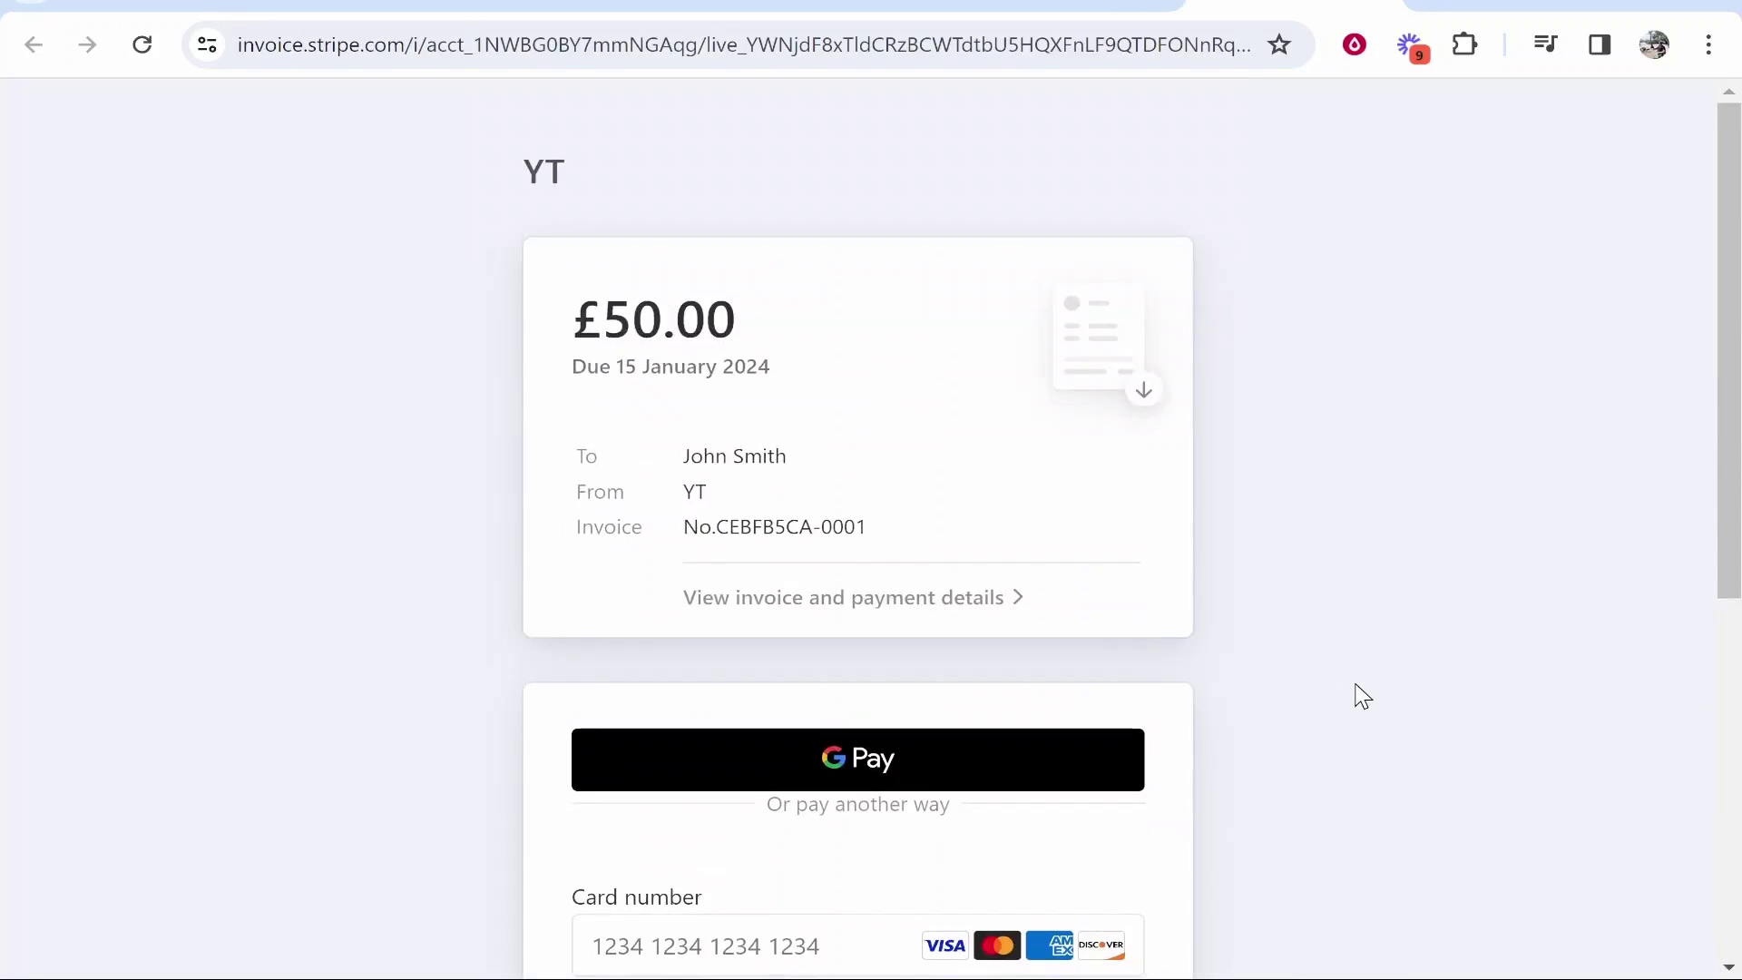